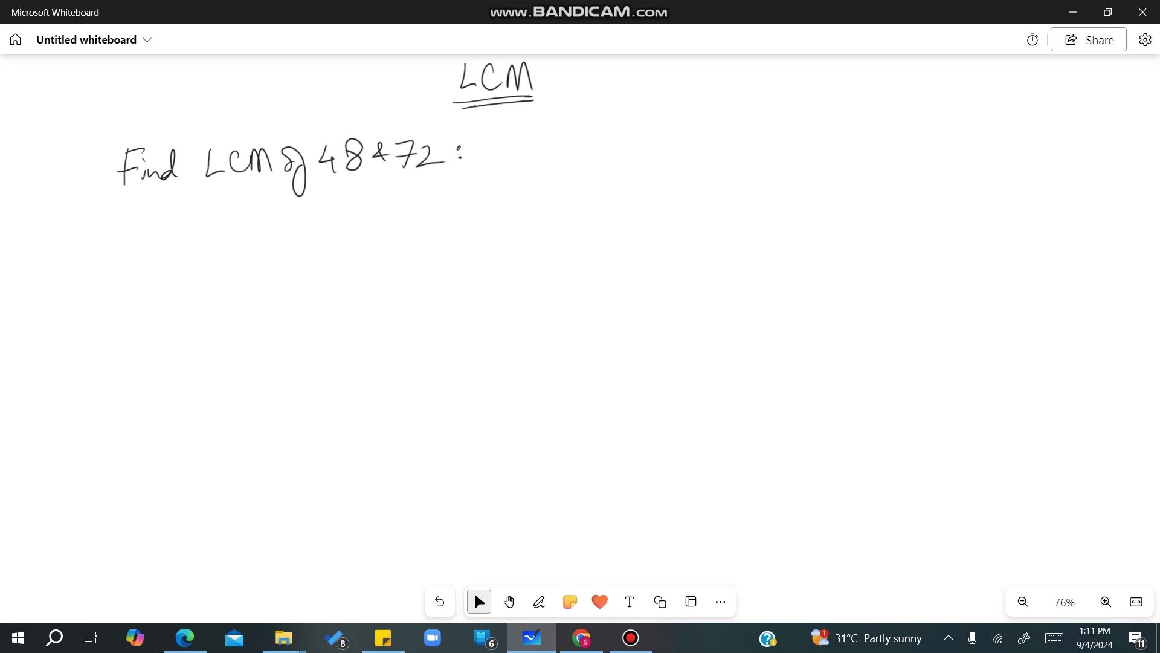
- Write the heading "Method 1" beside the LCM title and underline it
{"action": "mouse_move", "coordinate": [602, 148]}
{"action": "left_mouse_down"}
{"action": "mouse_move", "coordinate": [621, 118]}
{"action": "mouse_move", "coordinate": [630, 147]}
{"action": "left_mouse_up"}
{"action": "left_click_drag", "start_coordinate": [634, 140], "coordinate": [651, 147]}
{"action": "left_click_drag", "start_coordinate": [644, 130], "coordinate": [660, 128]}
{"action": "mouse_move", "coordinate": [666, 119]}
{"action": "left_mouse_down"}
{"action": "mouse_move", "coordinate": [672, 144]}
{"action": "mouse_move", "coordinate": [689, 139]}
{"action": "left_mouse_up"}
{"action": "mouse_move", "coordinate": [709, 134]}
{"action": "left_mouse_down"}
{"action": "mouse_move", "coordinate": [706, 115]}
{"action": "mouse_move", "coordinate": [732, 145]}
{"action": "left_mouse_up"}
{"action": "left_click_drag", "start_coordinate": [729, 146], "coordinate": [746, 144]}
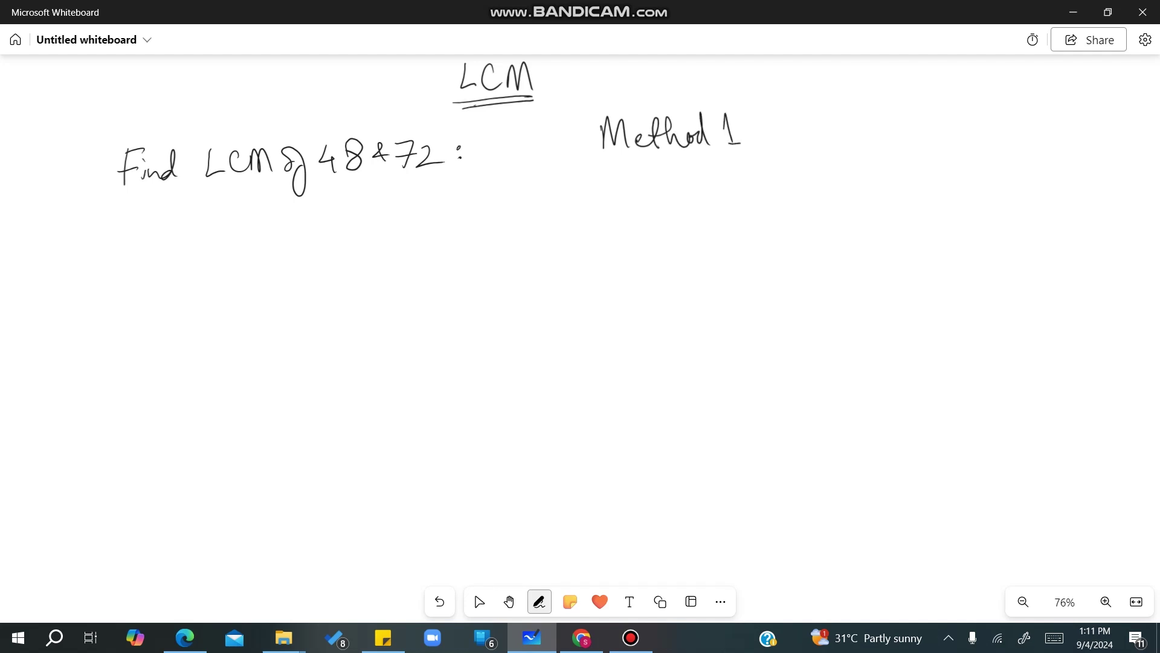
{"action": "mouse_move", "coordinate": [606, 164]}
{"action": "left_mouse_down"}
{"action": "mouse_move", "coordinate": [754, 156]}
{"action": "mouse_move", "coordinate": [743, 161]}
{"action": "left_mouse_up"}
- Draw the division ladder bracket under the Find LCM problem
{"action": "left_click", "coordinate": [473, 591]}
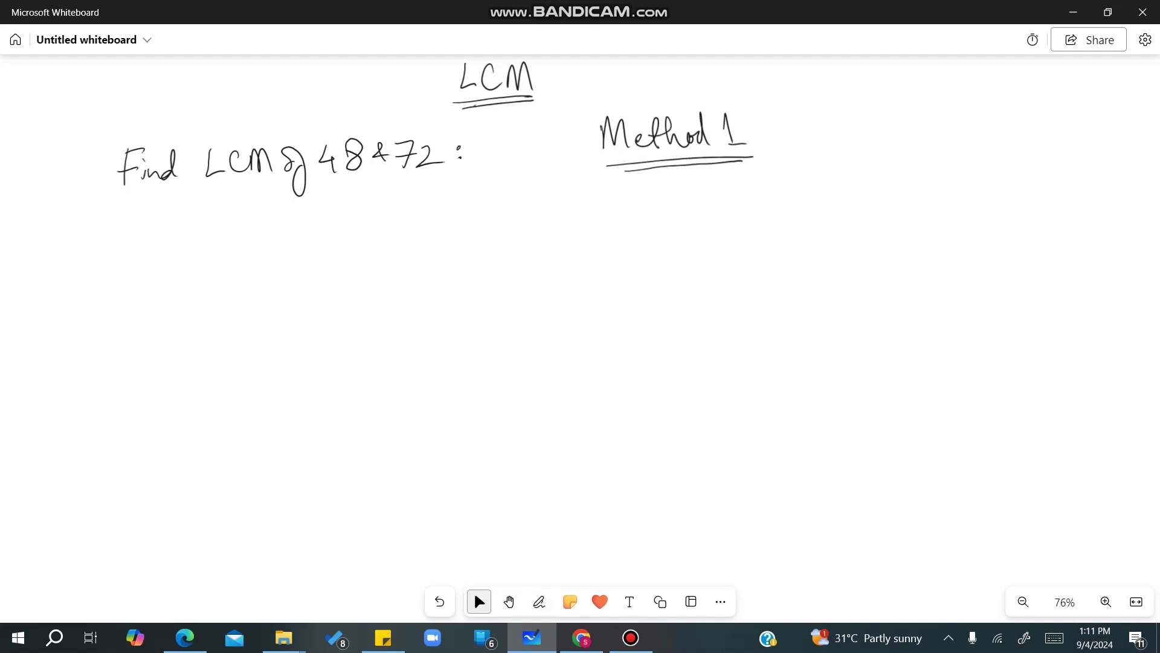
{"action": "left_click_drag", "start_coordinate": [198, 215], "coordinate": [225, 406]}
{"action": "mouse_move", "coordinate": [168, 241]}
{"action": "left_mouse_down"}
{"action": "mouse_move", "coordinate": [274, 233]}
{"action": "mouse_move", "coordinate": [222, 236]}
{"action": "mouse_move", "coordinate": [240, 214]}
{"action": "mouse_move", "coordinate": [255, 242]}
{"action": "mouse_move", "coordinate": [302, 227]}
{"action": "left_mouse_up"}
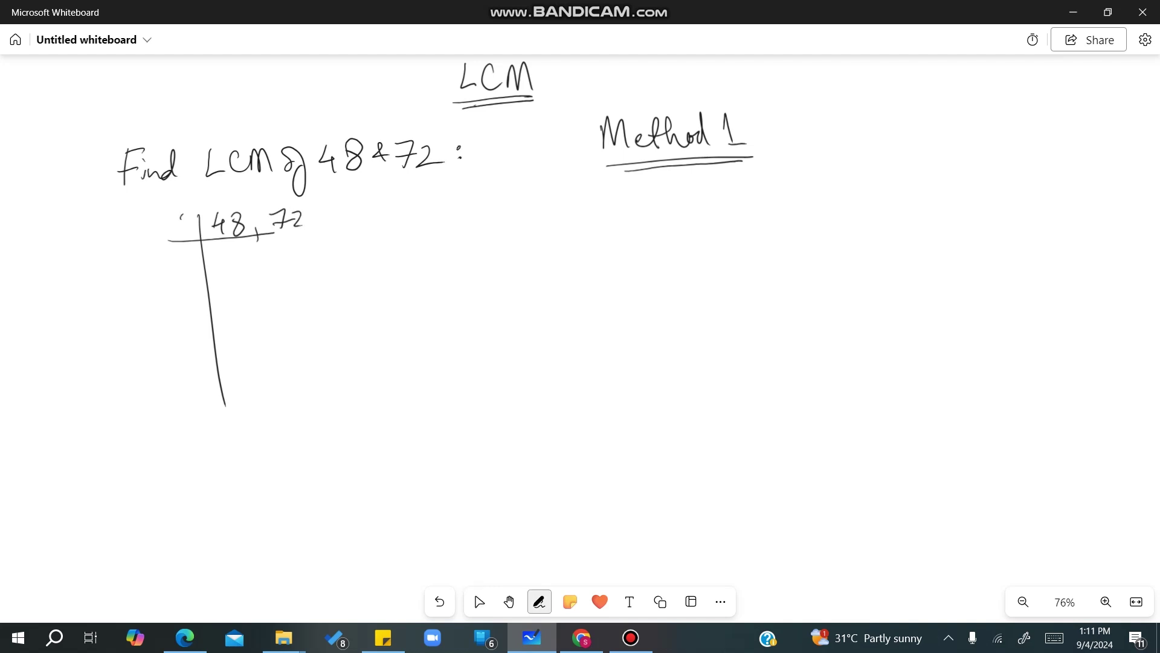
- Divide 48, 72 by 2 twice, writing rows 24, 36 and 12, 18
{"action": "mouse_move", "coordinate": [174, 216]}
{"action": "left_mouse_down"}
{"action": "mouse_move", "coordinate": [230, 269]}
{"action": "mouse_move", "coordinate": [262, 278]}
{"action": "mouse_move", "coordinate": [288, 260]}
{"action": "left_mouse_up"}
{"action": "left_click_drag", "start_coordinate": [169, 294], "coordinate": [354, 272]}
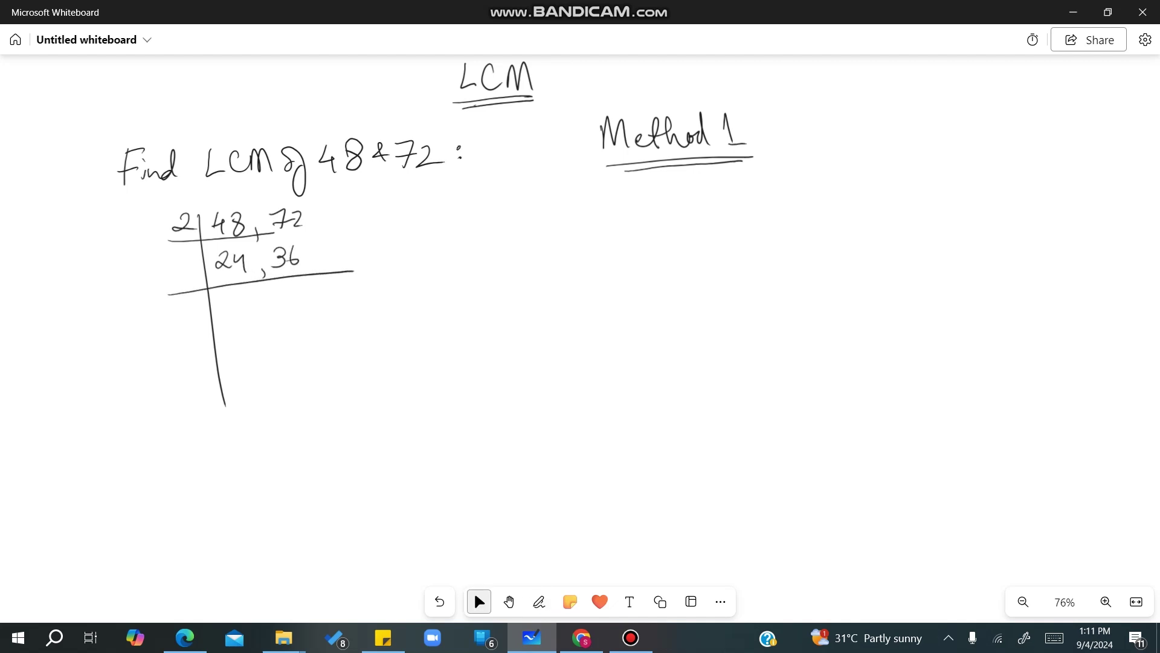
{"action": "mouse_move", "coordinate": [175, 260]}
{"action": "left_mouse_down"}
{"action": "mouse_move", "coordinate": [236, 315]}
{"action": "mouse_move", "coordinate": [251, 302]}
{"action": "mouse_move", "coordinate": [261, 314]}
{"action": "left_mouse_up"}
{"action": "mouse_move", "coordinate": [273, 310]}
{"action": "left_mouse_down"}
{"action": "mouse_move", "coordinate": [275, 324]}
{"action": "mouse_move", "coordinate": [294, 309]}
{"action": "left_mouse_up"}
{"action": "left_click_drag", "start_coordinate": [299, 290], "coordinate": [309, 307]}
{"action": "left_click_drag", "start_coordinate": [161, 339], "coordinate": [330, 316]}
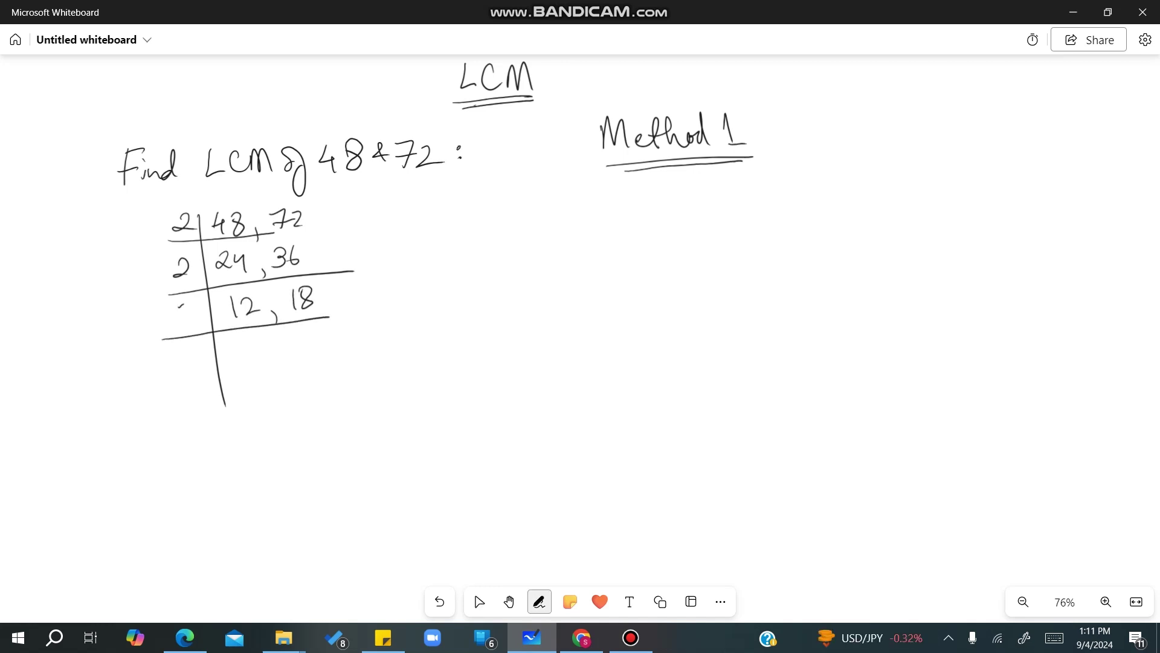
{"action": "mouse_move", "coordinate": [180, 306]}
{"action": "left_mouse_down"}
{"action": "mouse_move", "coordinate": [244, 348]}
{"action": "mouse_move", "coordinate": [297, 361]}
{"action": "left_mouse_up"}
- Write the row 6, 9 and erase the wrong divisor written beside it
{"action": "left_click_drag", "start_coordinate": [178, 379], "coordinate": [339, 367]}
{"action": "mouse_move", "coordinate": [179, 350]}
{"action": "left_mouse_down"}
{"action": "mouse_move", "coordinate": [263, 394]}
{"action": "mouse_move", "coordinate": [250, 406]}
{"action": "mouse_move", "coordinate": [290, 412]}
{"action": "left_mouse_up"}
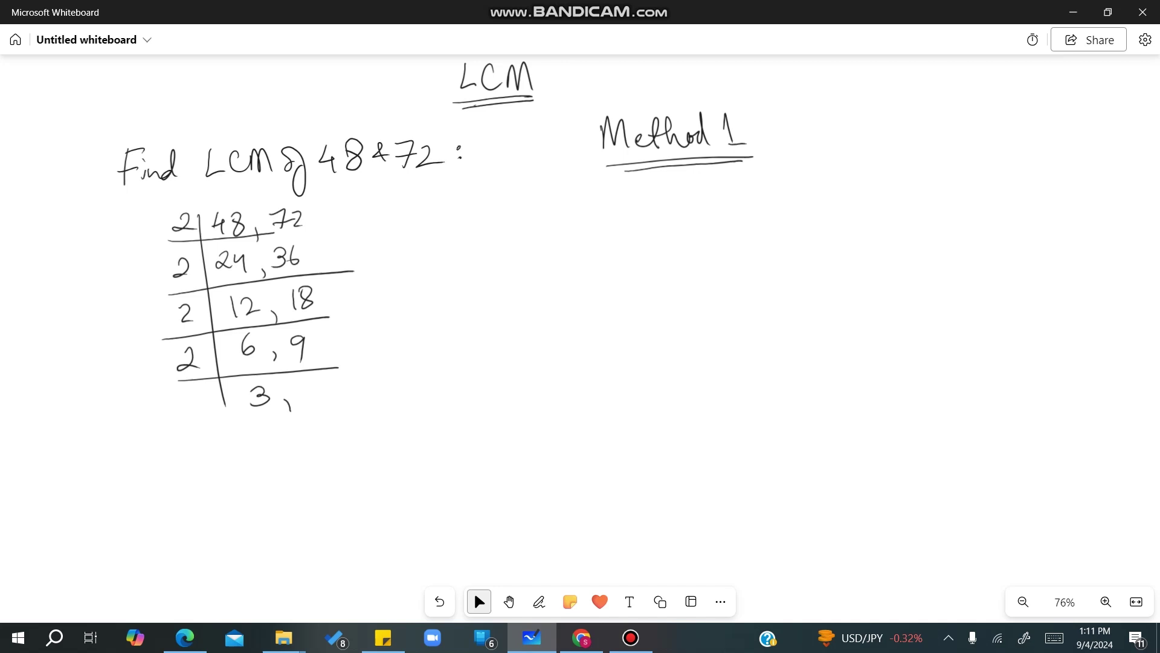
{"action": "left_click_drag", "start_coordinate": [178, 351], "coordinate": [187, 360]}
{"action": "left_click_drag", "start_coordinate": [258, 388], "coordinate": [290, 409]}
{"action": "left_click", "coordinate": [473, 592]}
{"action": "left_click", "coordinate": [539, 601]}
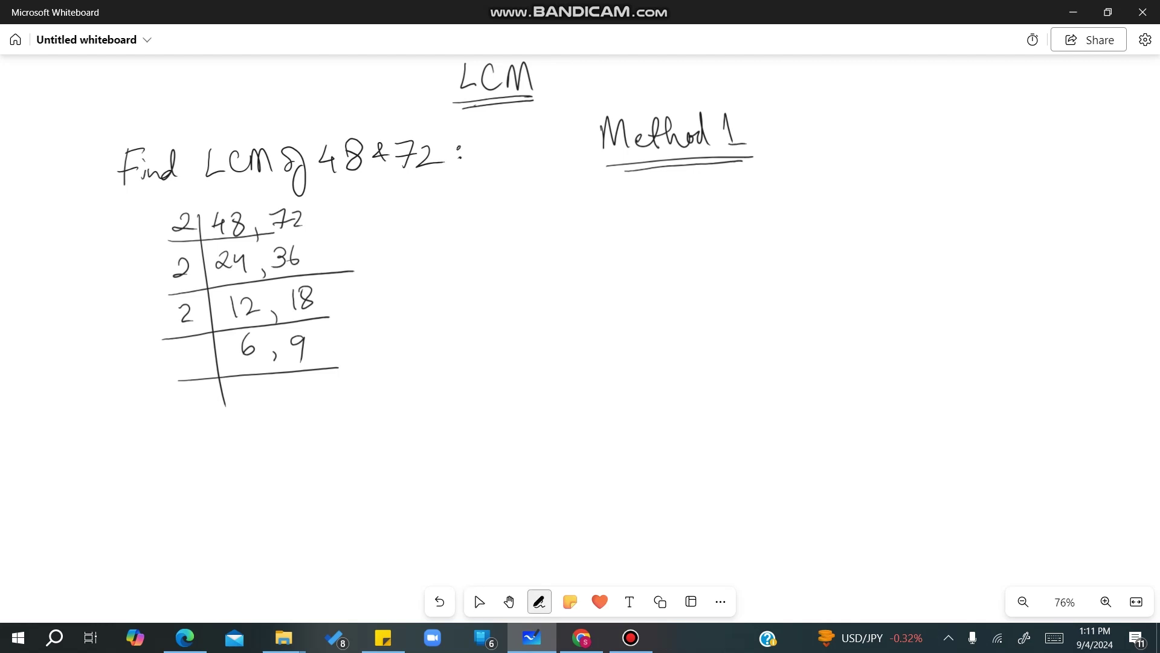
- Write divisor 3 beside 6, 9, add the row 2, 3, and extend the ladder line
{"action": "left_click_drag", "start_coordinate": [177, 349], "coordinate": [174, 370]}
{"action": "left_click", "coordinate": [473, 591]}
{"action": "left_click", "coordinate": [539, 601]}
{"action": "left_click_drag", "start_coordinate": [247, 387], "coordinate": [280, 412]}
{"action": "left_click_drag", "start_coordinate": [296, 388], "coordinate": [296, 407]}
{"action": "left_click", "coordinate": [473, 591]}
{"action": "left_click", "coordinate": [539, 601]}
{"action": "left_click_drag", "start_coordinate": [218, 371], "coordinate": [235, 504]}
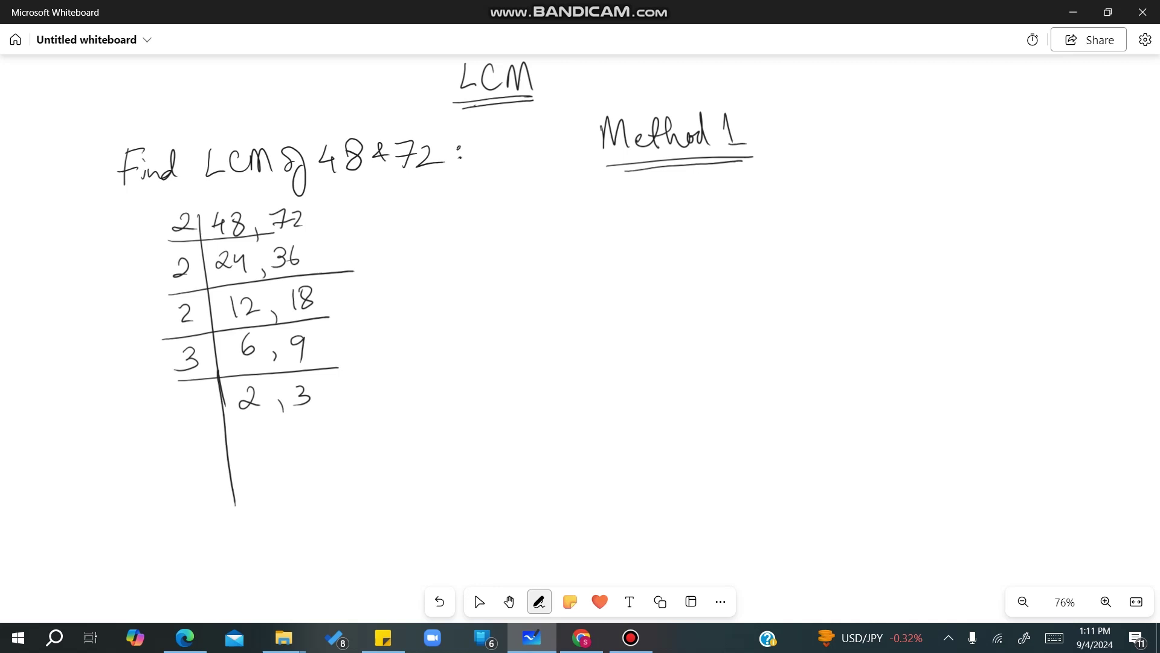
{"action": "left_click", "coordinate": [474, 591]}
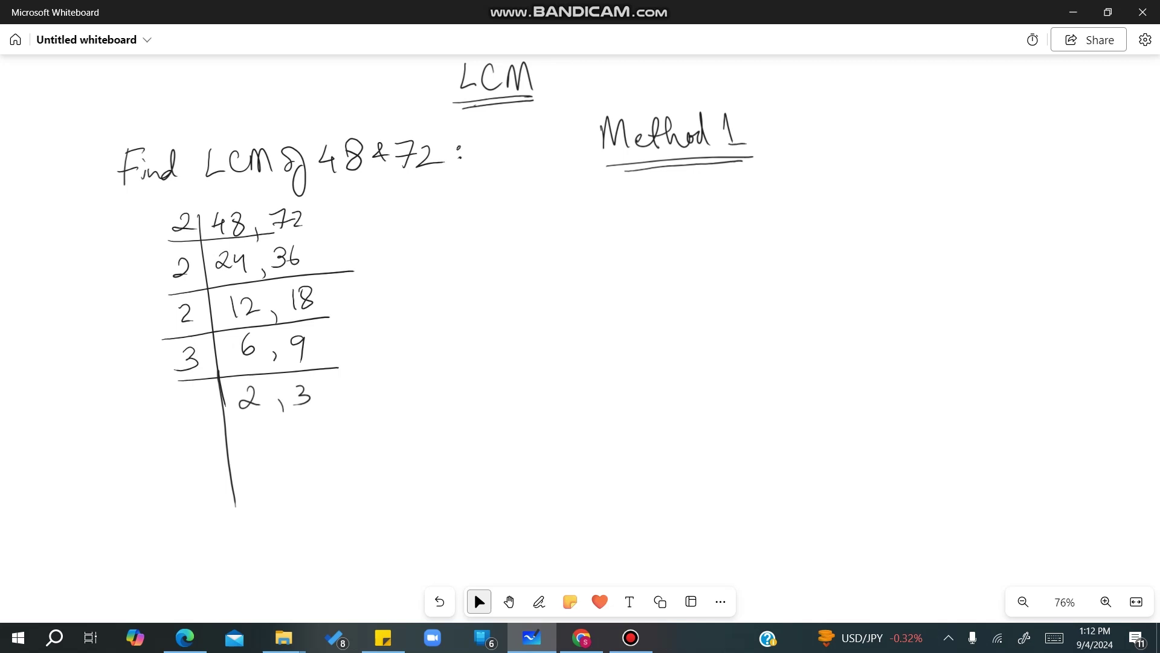
- Draw a pink highlighter L around divisors 2, 2, 2, 3 and the bottom row 2, 3
{"action": "left_click", "coordinate": [539, 601]}
{"action": "left_click", "coordinate": [480, 601]}
{"action": "left_click", "coordinate": [539, 601]}
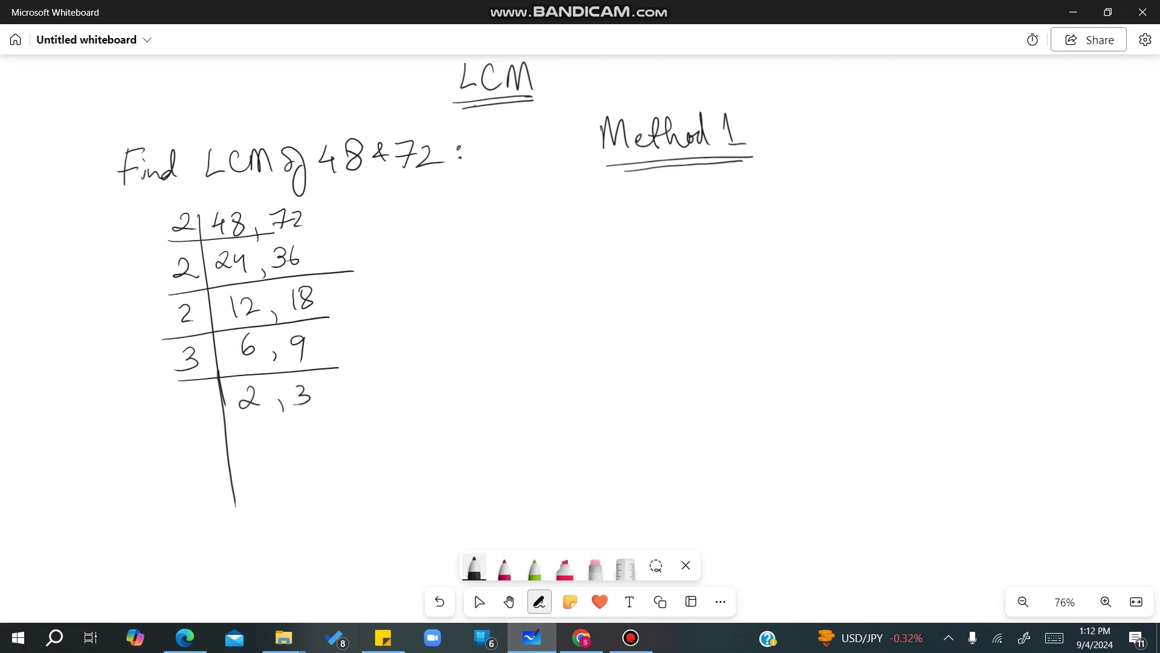
{"action": "left_click", "coordinate": [565, 567]}
{"action": "mouse_move", "coordinate": [179, 198]}
{"action": "left_mouse_down"}
{"action": "mouse_move", "coordinate": [151, 308]}
{"action": "mouse_move", "coordinate": [200, 284]}
{"action": "mouse_move", "coordinate": [165, 203]}
{"action": "left_mouse_up"}
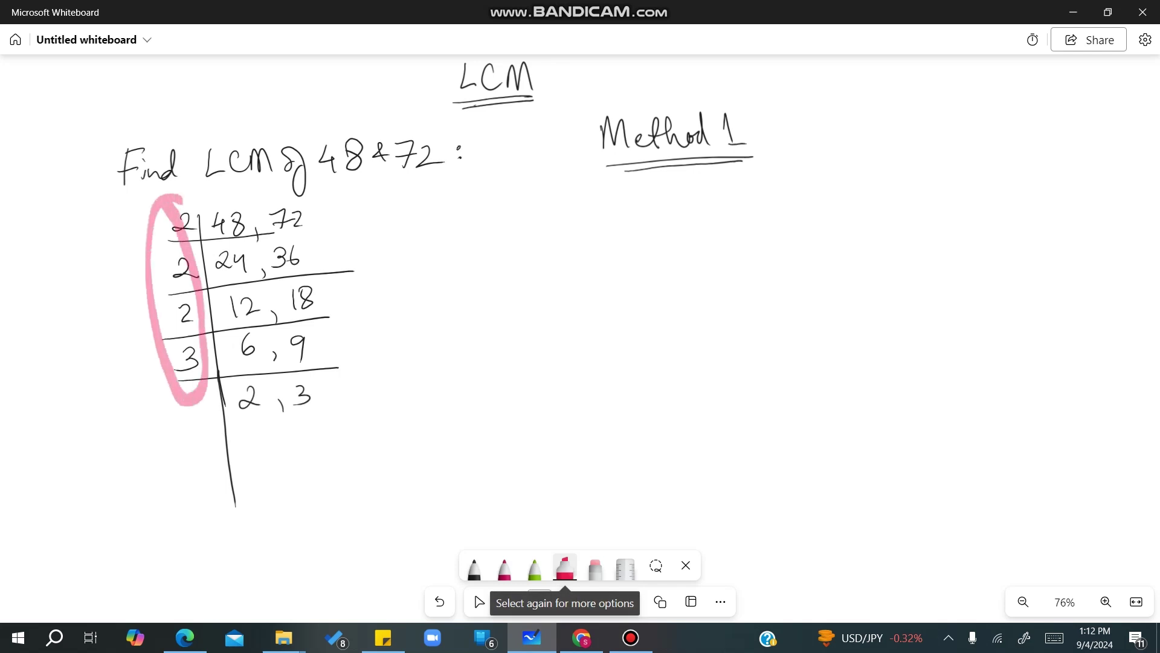
{"action": "left_click", "coordinate": [440, 601]}
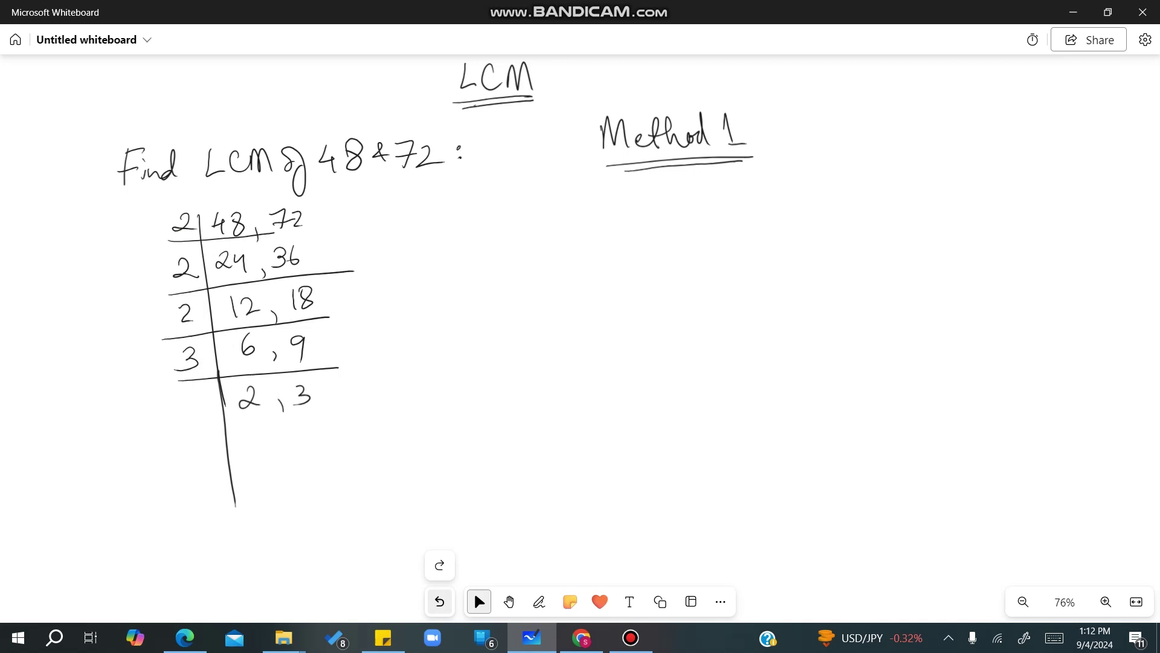
{"action": "mouse_move", "coordinate": [157, 221]}
{"action": "left_mouse_down"}
{"action": "mouse_move", "coordinate": [175, 182]}
{"action": "mouse_move", "coordinate": [215, 370]}
{"action": "mouse_move", "coordinate": [268, 366]}
{"action": "mouse_move", "coordinate": [333, 403]}
{"action": "mouse_move", "coordinate": [209, 426]}
{"action": "mouse_move", "coordinate": [169, 333]}
{"action": "mouse_move", "coordinate": [154, 193]}
{"action": "left_mouse_up"}
{"action": "left_click", "coordinate": [479, 601]}
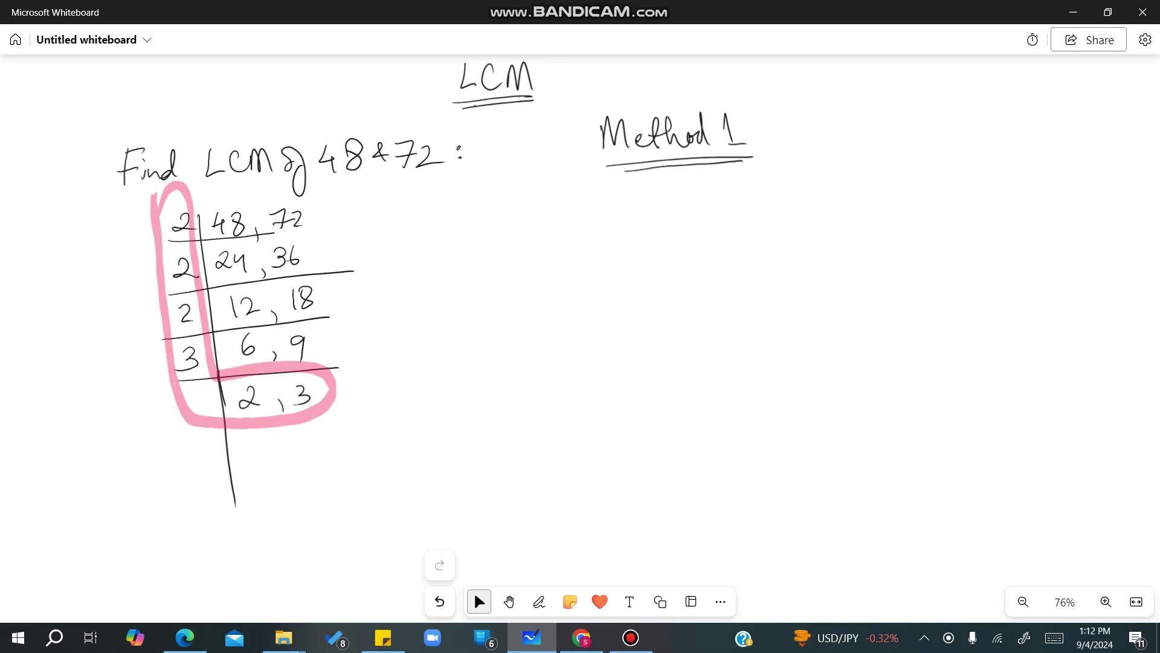
{"action": "left_click", "coordinate": [538, 602]}
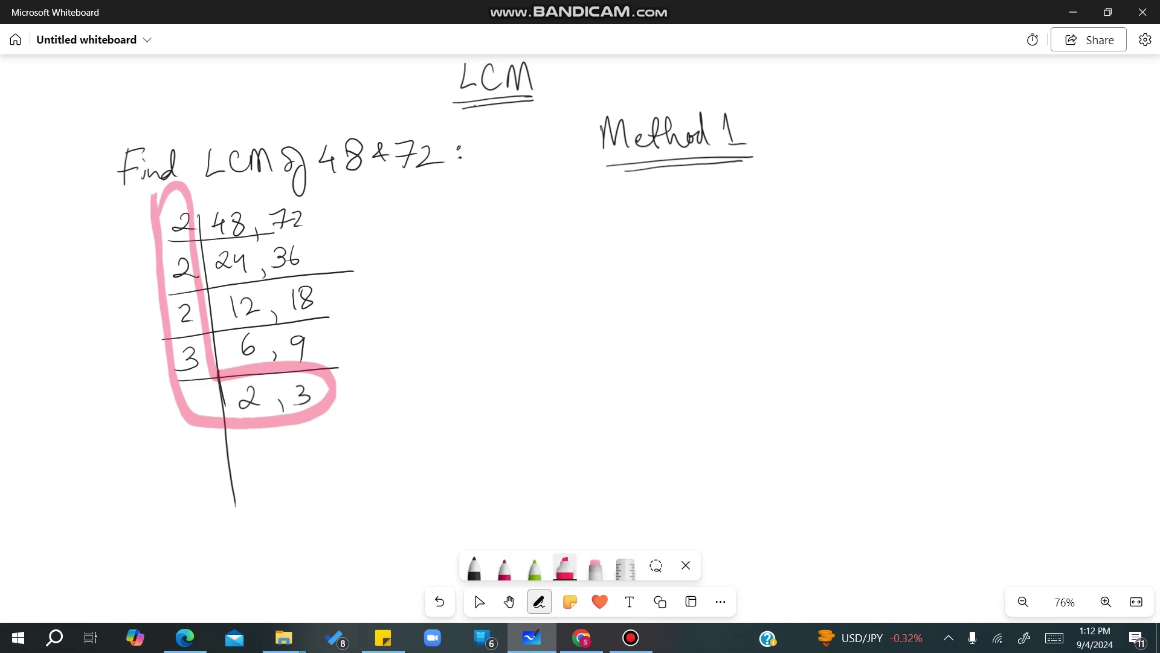
- Write "LCM = 2×2×2×3×2×3 =" to the right of the ladder
{"action": "mouse_move", "coordinate": [409, 257]}
{"action": "left_mouse_down"}
{"action": "mouse_move", "coordinate": [426, 296]}
{"action": "mouse_move", "coordinate": [505, 282]}
{"action": "left_mouse_up"}
{"action": "left_click_drag", "start_coordinate": [490, 291], "coordinate": [507, 290]}
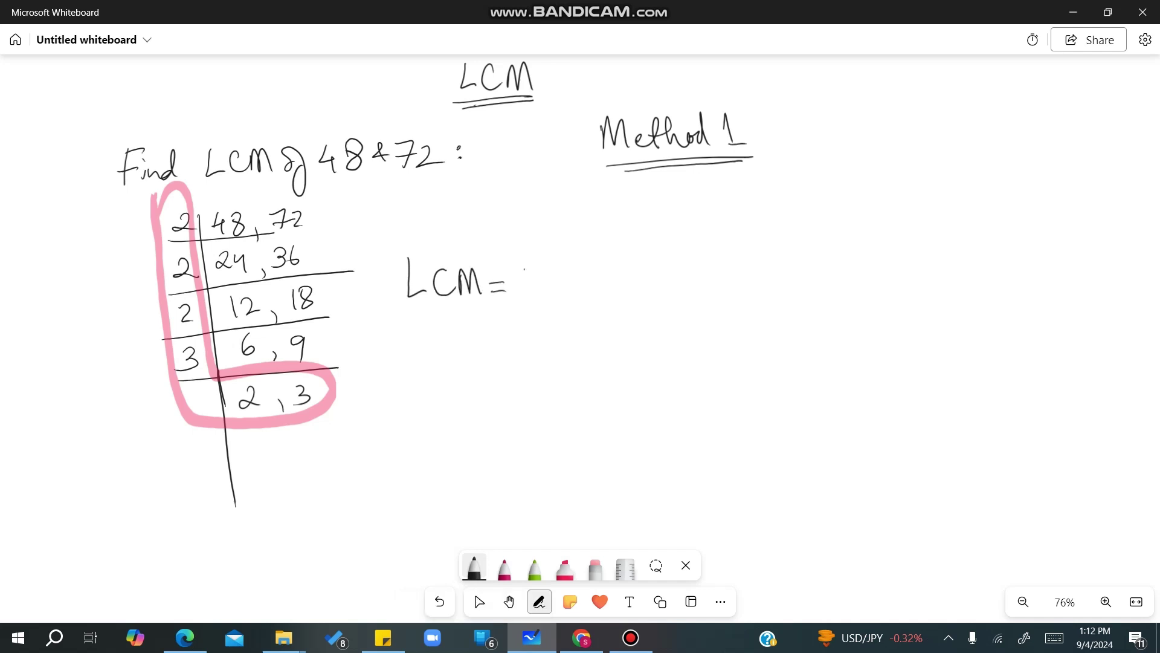
{"action": "mouse_move", "coordinate": [525, 268]}
{"action": "left_mouse_down"}
{"action": "mouse_move", "coordinate": [574, 287]}
{"action": "mouse_move", "coordinate": [559, 288]}
{"action": "mouse_move", "coordinate": [604, 288]}
{"action": "left_mouse_up"}
{"action": "mouse_move", "coordinate": [608, 269]}
{"action": "left_mouse_down"}
{"action": "mouse_move", "coordinate": [622, 287]}
{"action": "mouse_move", "coordinate": [609, 290]}
{"action": "mouse_move", "coordinate": [651, 279]}
{"action": "left_mouse_up"}
{"action": "mouse_move", "coordinate": [660, 261]}
{"action": "left_mouse_down"}
{"action": "mouse_move", "coordinate": [670, 272]}
{"action": "mouse_move", "coordinate": [659, 279]}
{"action": "mouse_move", "coordinate": [731, 271]}
{"action": "left_mouse_up"}
{"action": "mouse_move", "coordinate": [730, 255]}
{"action": "left_mouse_down"}
{"action": "mouse_move", "coordinate": [716, 272]}
{"action": "mouse_move", "coordinate": [794, 265]}
{"action": "left_mouse_up"}
{"action": "mouse_move", "coordinate": [787, 243]}
{"action": "left_mouse_down"}
{"action": "mouse_move", "coordinate": [771, 269]}
{"action": "mouse_move", "coordinate": [852, 254]}
{"action": "left_mouse_up"}
{"action": "left_click_drag", "start_coordinate": [841, 259], "coordinate": [854, 258]}
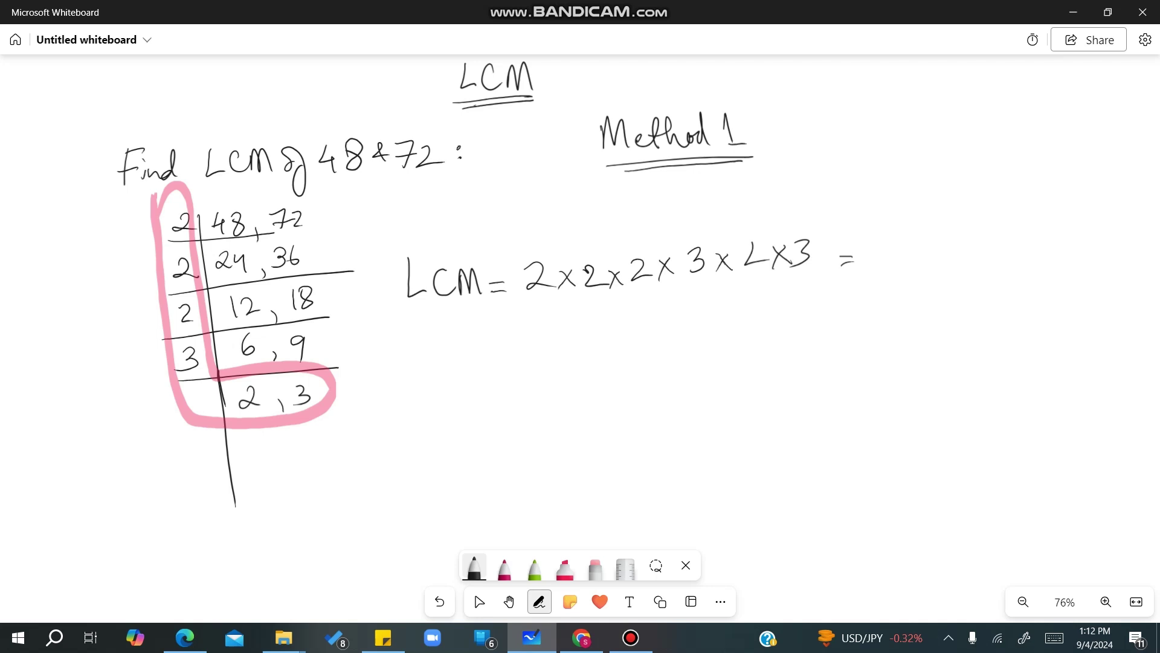
- Work out 16 × 9 as side working below the product
{"action": "left_click_drag", "start_coordinate": [678, 352], "coordinate": [677, 378]}
{"action": "mouse_move", "coordinate": [695, 350]}
{"action": "left_mouse_down"}
{"action": "mouse_move", "coordinate": [688, 373]}
{"action": "mouse_move", "coordinate": [699, 367]}
{"action": "left_mouse_up"}
{"action": "mouse_move", "coordinate": [658, 390]}
{"action": "left_mouse_down"}
{"action": "mouse_move", "coordinate": [673, 402]}
{"action": "mouse_move", "coordinate": [663, 403]}
{"action": "left_mouse_up"}
{"action": "left_click_drag", "start_coordinate": [695, 393], "coordinate": [693, 411]}
{"action": "mouse_move", "coordinate": [636, 418]}
{"action": "left_mouse_down"}
{"action": "mouse_move", "coordinate": [719, 417]}
{"action": "mouse_move", "coordinate": [701, 463]}
{"action": "left_mouse_up"}
{"action": "left_click_drag", "start_coordinate": [664, 336], "coordinate": [657, 354]}
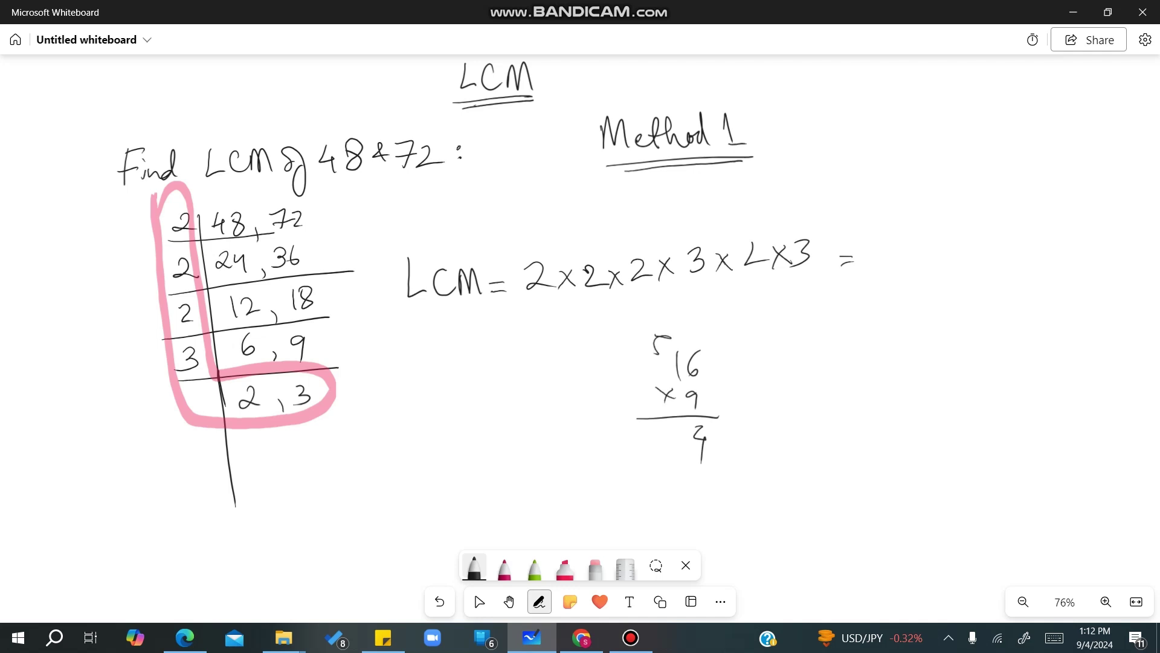
- Write the answer 144, double-underline it, and erase the 16 × 9 working
{"action": "left_click_drag", "start_coordinate": [884, 242], "coordinate": [881, 264]}
{"action": "left_click_drag", "start_coordinate": [896, 237], "coordinate": [908, 253]}
{"action": "mouse_move", "coordinate": [907, 243]}
{"action": "left_mouse_down"}
{"action": "mouse_move", "coordinate": [904, 264]}
{"action": "mouse_move", "coordinate": [933, 253]}
{"action": "left_mouse_up"}
{"action": "left_click_drag", "start_coordinate": [933, 237], "coordinate": [935, 263]}
{"action": "left_click_drag", "start_coordinate": [868, 281], "coordinate": [931, 278]}
{"action": "left_click_drag", "start_coordinate": [879, 288], "coordinate": [939, 284]}
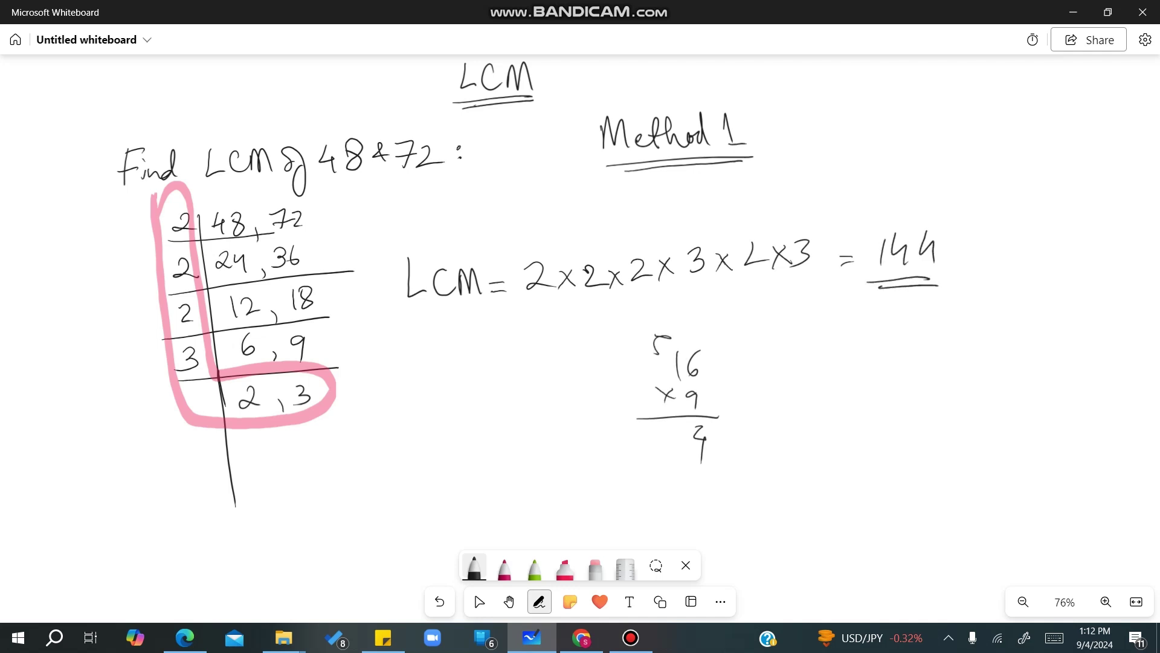
{"action": "mouse_move", "coordinate": [662, 343]}
{"action": "left_mouse_down"}
{"action": "mouse_move", "coordinate": [681, 332]}
{"action": "mouse_move", "coordinate": [723, 388]}
{"action": "mouse_move", "coordinate": [681, 445]}
{"action": "left_mouse_up"}
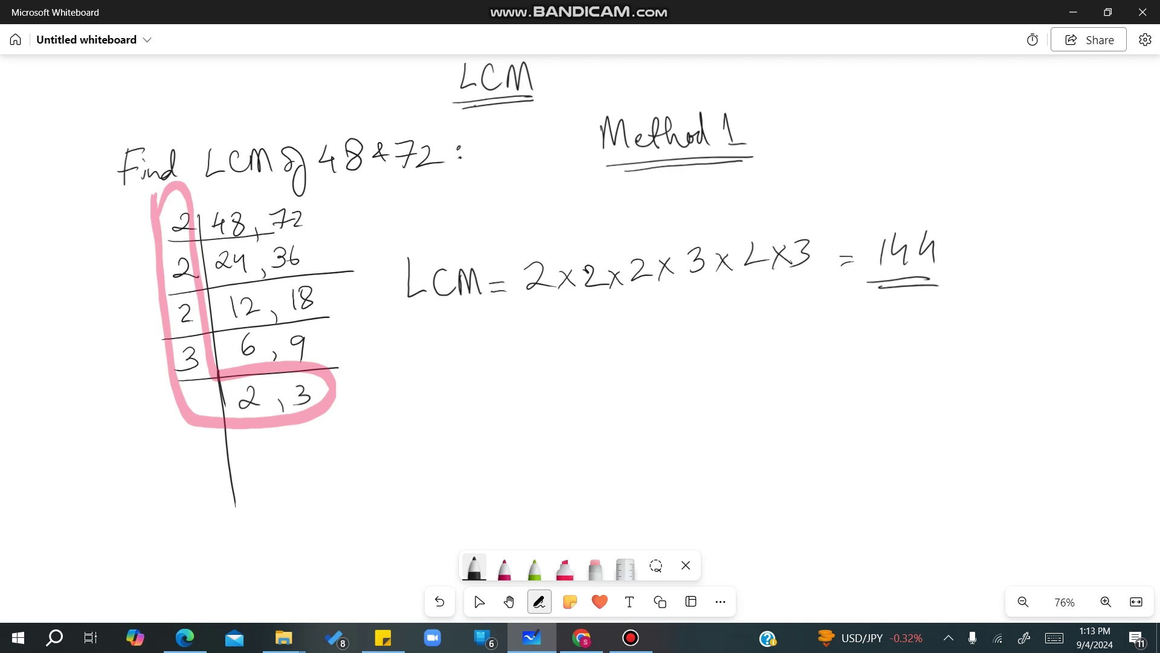
- Shift the board up and start a second ladder with 48, 72 on top
{"action": "left_click", "coordinate": [509, 601]}
{"action": "left_click_drag", "start_coordinate": [362, 393], "coordinate": [339, 319]}
{"action": "left_click", "coordinate": [539, 601]}
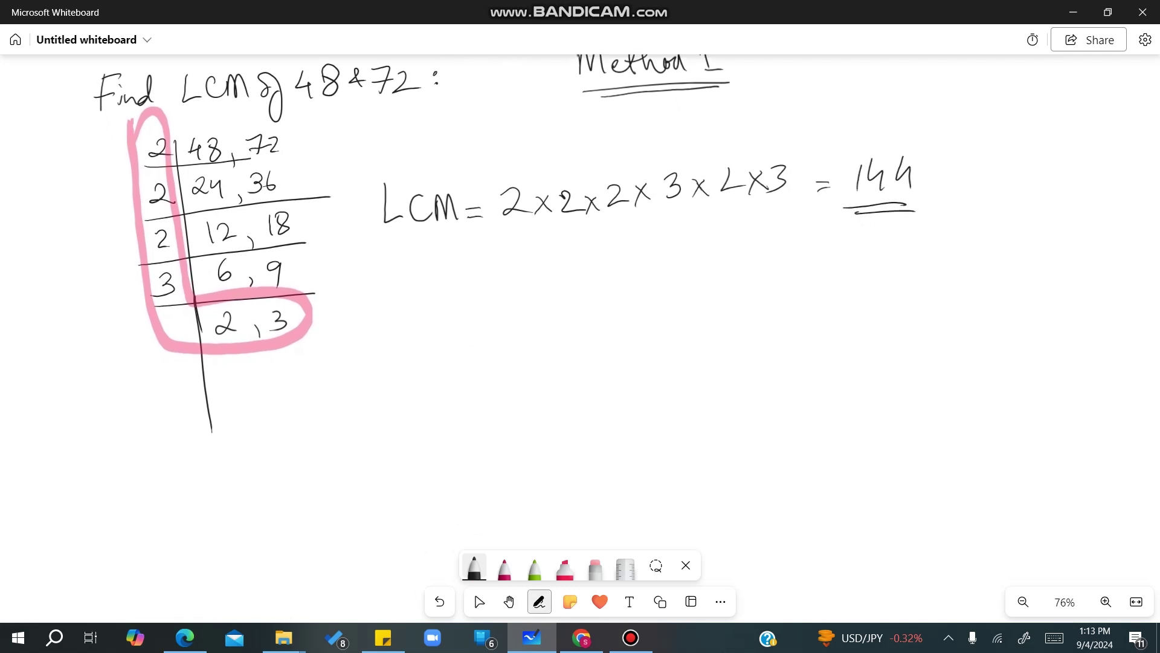
{"action": "left_click_drag", "start_coordinate": [448, 282], "coordinate": [487, 502]}
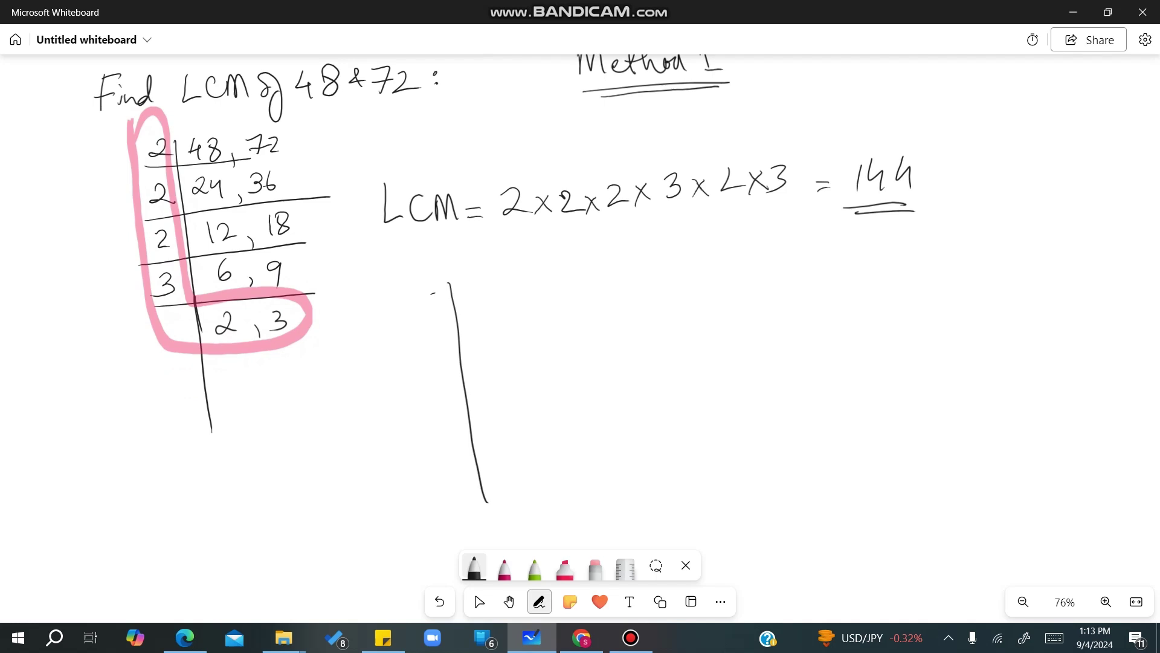
{"action": "mouse_move", "coordinate": [432, 295]}
{"action": "left_mouse_down"}
{"action": "mouse_move", "coordinate": [522, 284]}
{"action": "mouse_move", "coordinate": [480, 282]}
{"action": "mouse_move", "coordinate": [500, 260]}
{"action": "mouse_move", "coordinate": [513, 279]}
{"action": "left_mouse_up"}
{"action": "mouse_move", "coordinate": [527, 257]}
{"action": "left_mouse_down"}
{"action": "mouse_move", "coordinate": [538, 273]}
{"action": "mouse_move", "coordinate": [569, 266]}
{"action": "left_mouse_up"}
- Divide 48, 72 by 2 to get 24, 36, then add the next divisor 2
{"action": "mouse_move", "coordinate": [427, 265]}
{"action": "left_mouse_down"}
{"action": "mouse_move", "coordinate": [470, 323]}
{"action": "mouse_move", "coordinate": [493, 321]}
{"action": "left_mouse_up"}
{"action": "left_click_drag", "start_coordinate": [497, 303], "coordinate": [508, 317]}
{"action": "left_click_drag", "start_coordinate": [522, 311], "coordinate": [519, 323]}
{"action": "left_click_drag", "start_coordinate": [531, 294], "coordinate": [533, 311]}
{"action": "mouse_move", "coordinate": [565, 284]}
{"action": "left_mouse_down"}
{"action": "mouse_move", "coordinate": [558, 310]}
{"action": "mouse_move", "coordinate": [553, 302]}
{"action": "left_mouse_up"}
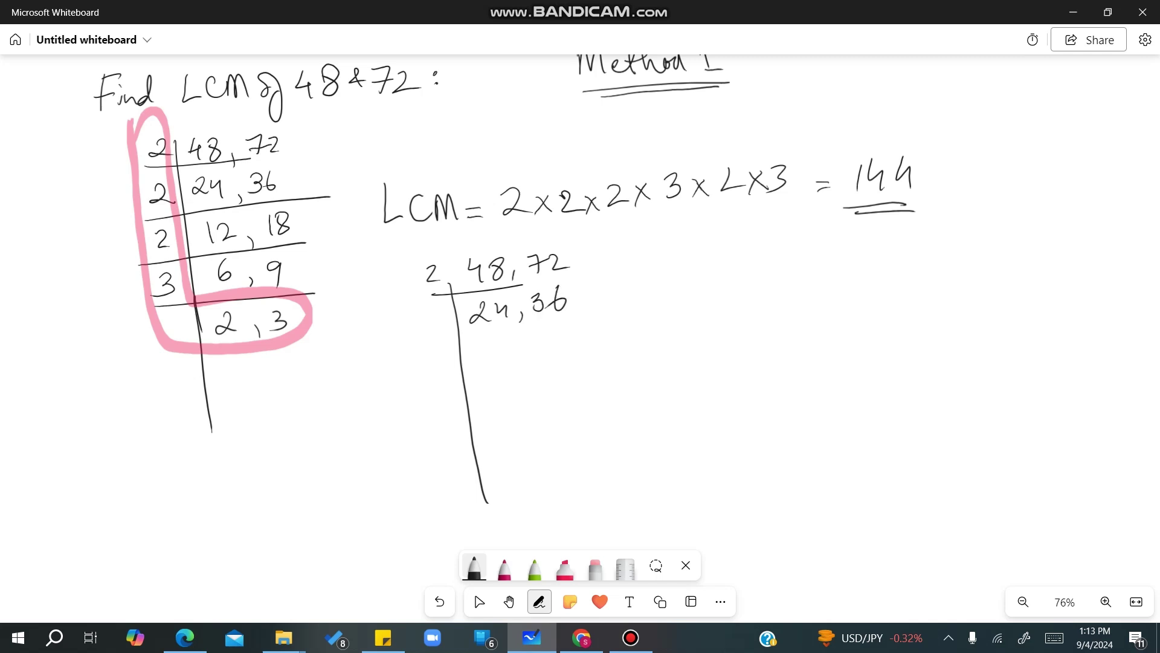
{"action": "mouse_move", "coordinate": [430, 312]}
{"action": "left_mouse_down"}
{"action": "mouse_move", "coordinate": [450, 326]}
{"action": "mouse_move", "coordinate": [596, 318]}
{"action": "left_mouse_up"}
{"action": "left_click_drag", "start_coordinate": [480, 348], "coordinate": [504, 359]}
- Write the rows 12, 18 and 6, 9 with divisor 2 between them
{"action": "mouse_move", "coordinate": [477, 350]}
{"action": "left_mouse_down"}
{"action": "mouse_move", "coordinate": [481, 366]}
{"action": "mouse_move", "coordinate": [539, 356]}
{"action": "left_mouse_up"}
{"action": "mouse_move", "coordinate": [563, 335]}
{"action": "left_mouse_down"}
{"action": "mouse_move", "coordinate": [553, 348]}
{"action": "mouse_move", "coordinate": [562, 334]}
{"action": "left_mouse_up"}
{"action": "left_click_drag", "start_coordinate": [423, 381], "coordinate": [596, 355]}
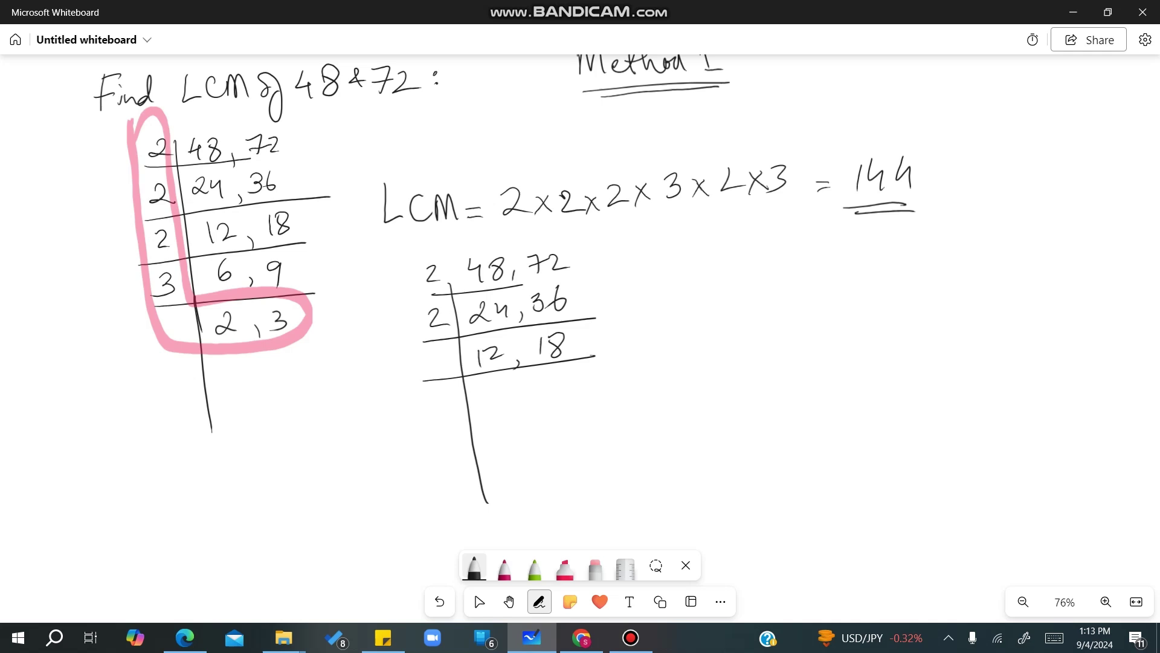
{"action": "mouse_move", "coordinate": [429, 356]}
{"action": "left_mouse_down"}
{"action": "mouse_move", "coordinate": [455, 365]}
{"action": "mouse_move", "coordinate": [484, 400]}
{"action": "mouse_move", "coordinate": [487, 391]}
{"action": "left_mouse_up"}
{"action": "mouse_move", "coordinate": [515, 393]}
{"action": "left_mouse_down"}
{"action": "mouse_move", "coordinate": [514, 407]}
{"action": "mouse_move", "coordinate": [551, 400]}
{"action": "left_mouse_up"}
- Continue with divisors 3, 2, 3 through rows 2, 3 and 1, 3 down to 1, 1
{"action": "left_click_drag", "start_coordinate": [426, 425], "coordinate": [594, 398]}
{"action": "mouse_move", "coordinate": [436, 392]}
{"action": "left_mouse_down"}
{"action": "mouse_move", "coordinate": [452, 398]}
{"action": "mouse_move", "coordinate": [438, 406]}
{"action": "mouse_move", "coordinate": [512, 436]}
{"action": "left_mouse_up"}
{"action": "left_click_drag", "start_coordinate": [526, 438], "coordinate": [538, 438]}
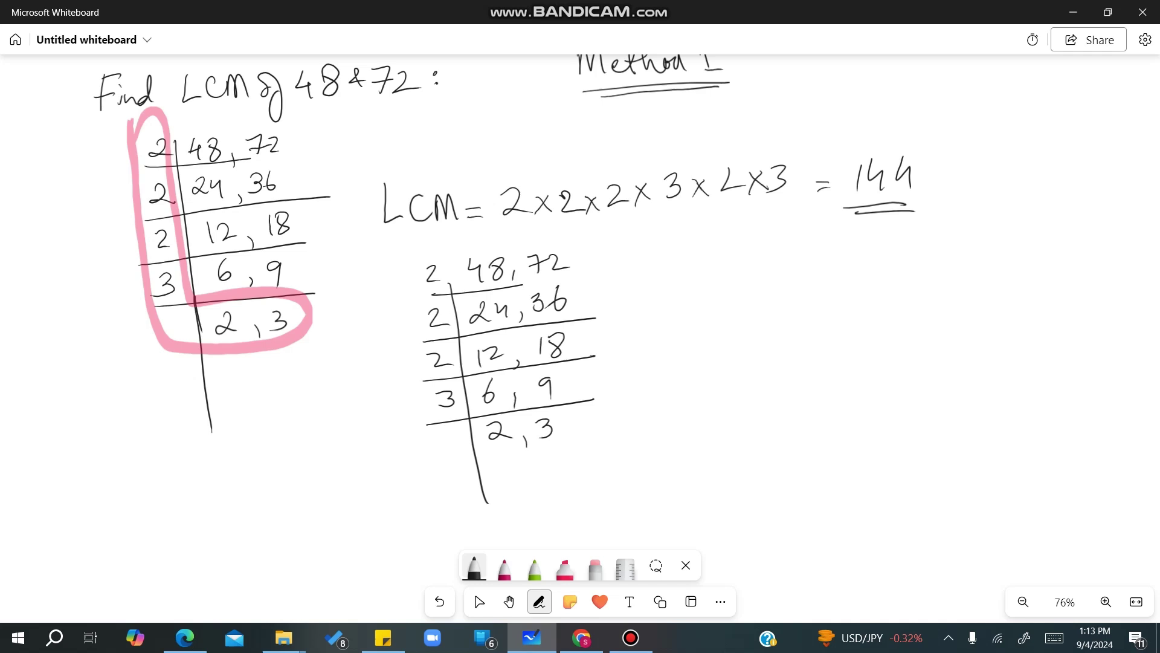
{"action": "left_click_drag", "start_coordinate": [430, 462], "coordinate": [623, 433]}
{"action": "mouse_move", "coordinate": [443, 432]}
{"action": "left_mouse_down"}
{"action": "mouse_move", "coordinate": [503, 489]}
{"action": "mouse_move", "coordinate": [535, 492]}
{"action": "mouse_move", "coordinate": [543, 478]}
{"action": "left_mouse_up"}
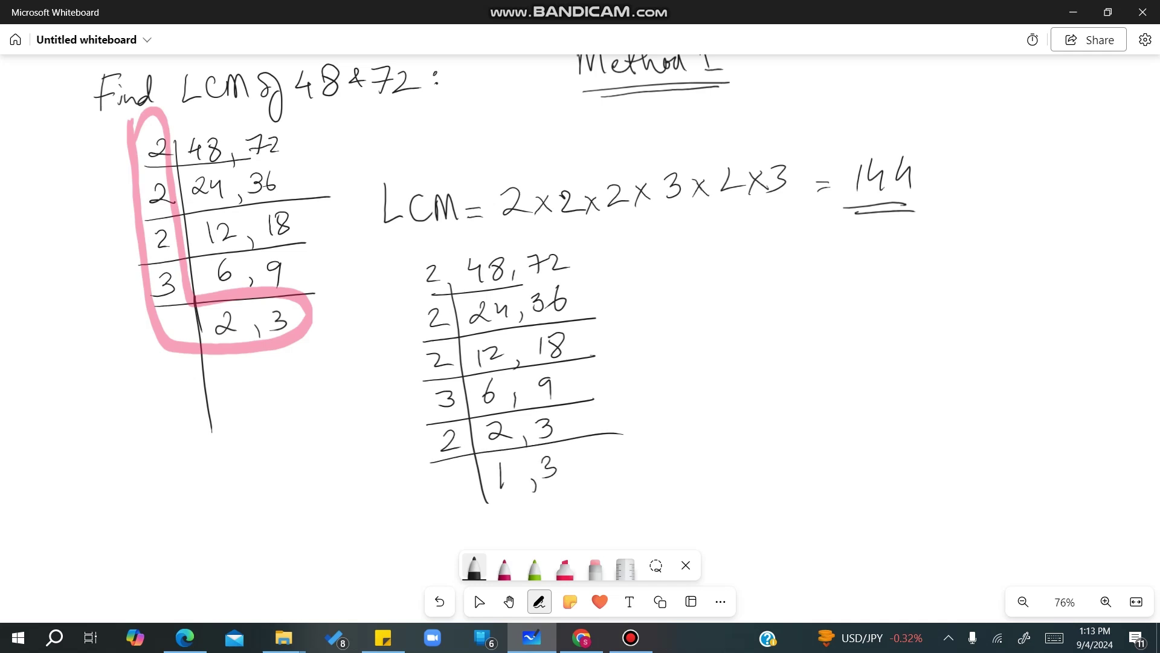
{"action": "left_click_drag", "start_coordinate": [448, 501], "coordinate": [620, 479]}
{"action": "mouse_move", "coordinate": [450, 471]}
{"action": "left_mouse_down"}
{"action": "mouse_move", "coordinate": [464, 482]}
{"action": "mouse_move", "coordinate": [449, 494]}
{"action": "mouse_move", "coordinate": [513, 524]}
{"action": "left_mouse_up"}
{"action": "left_click_drag", "start_coordinate": [534, 517], "coordinate": [567, 528]}
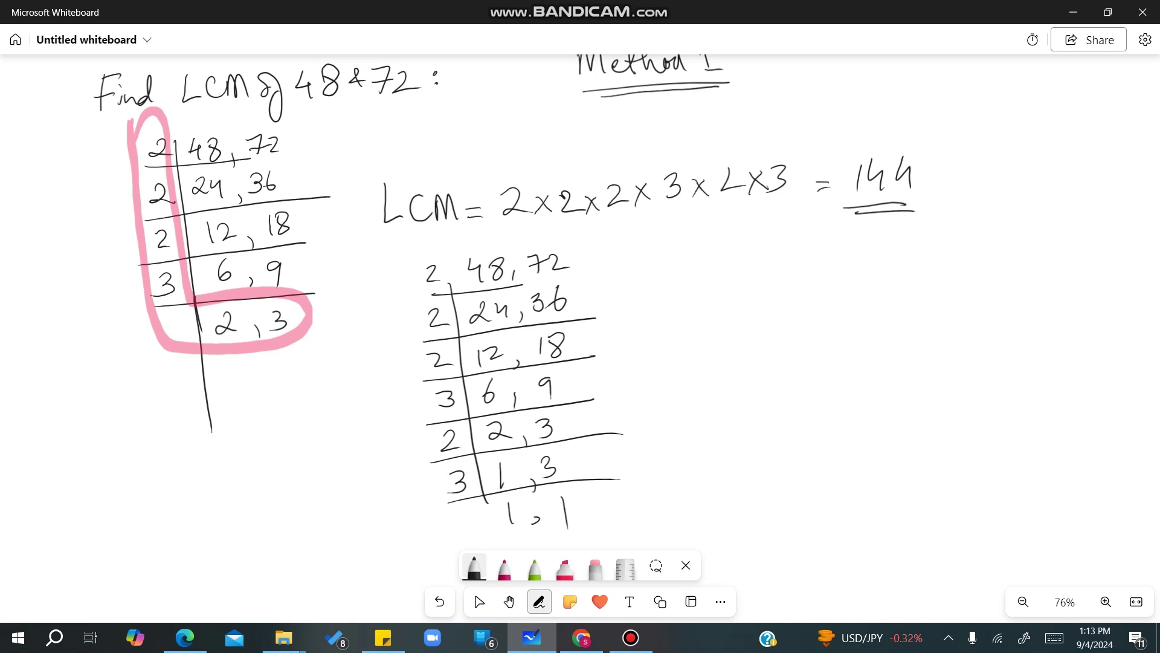
- Circle the second ladder's divisors in pink and draw a black arrow to the LCM line
{"action": "left_click", "coordinate": [565, 567]}
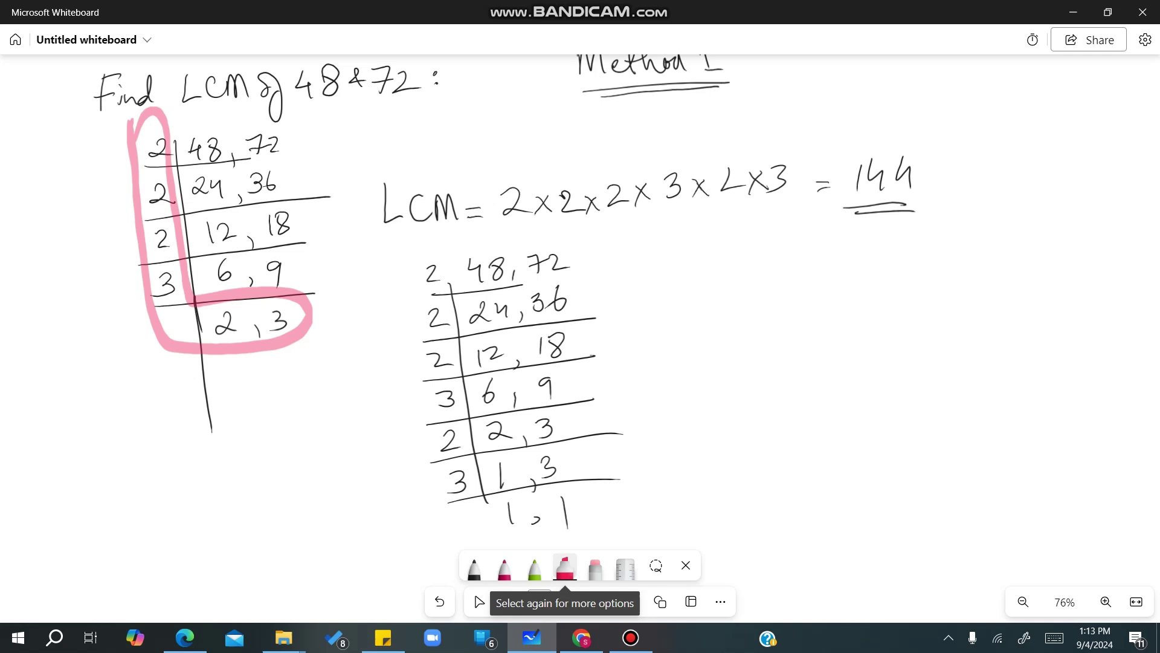
{"action": "mouse_move", "coordinate": [451, 279]}
{"action": "left_mouse_down"}
{"action": "mouse_move", "coordinate": [457, 299]}
{"action": "mouse_move", "coordinate": [394, 356]}
{"action": "mouse_move", "coordinate": [479, 511]}
{"action": "mouse_move", "coordinate": [459, 269]}
{"action": "left_mouse_up"}
{"action": "left_click", "coordinate": [474, 568]}
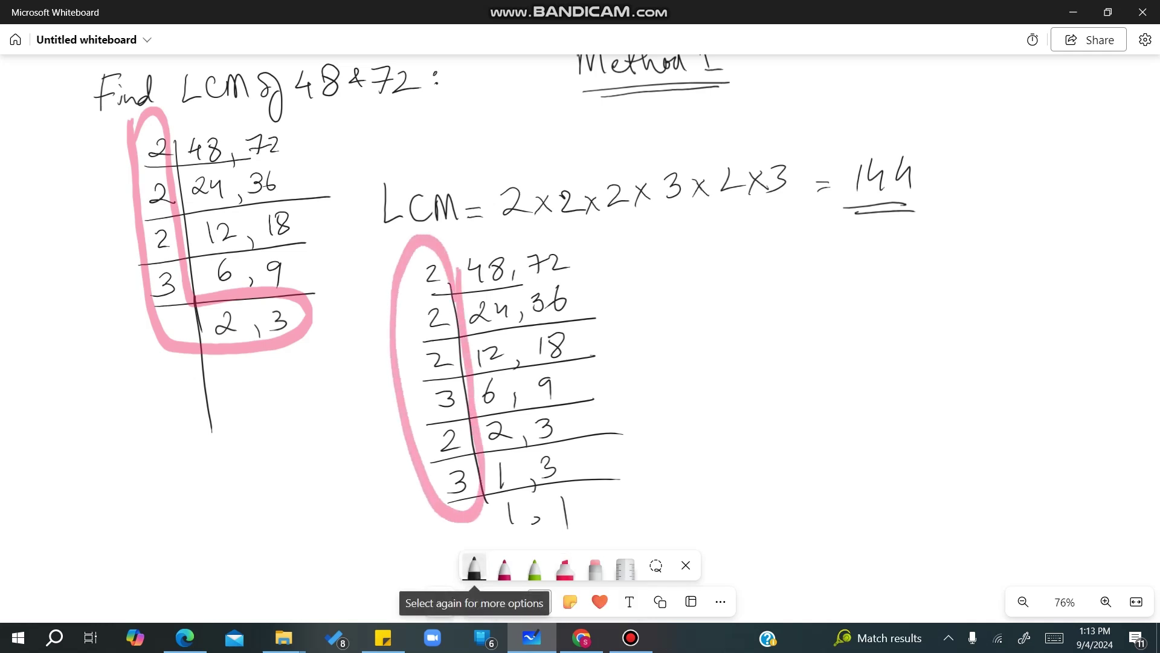
{"action": "mouse_move", "coordinate": [643, 359]}
{"action": "left_mouse_down"}
{"action": "mouse_move", "coordinate": [687, 257]}
{"action": "mouse_move", "coordinate": [714, 240]}
{"action": "left_mouse_up"}
- Tick the first ladder as done, then draw new ladder bars with 48, 72, 36 on top
{"action": "left_click_drag", "start_coordinate": [103, 411], "coordinate": [163, 363]}
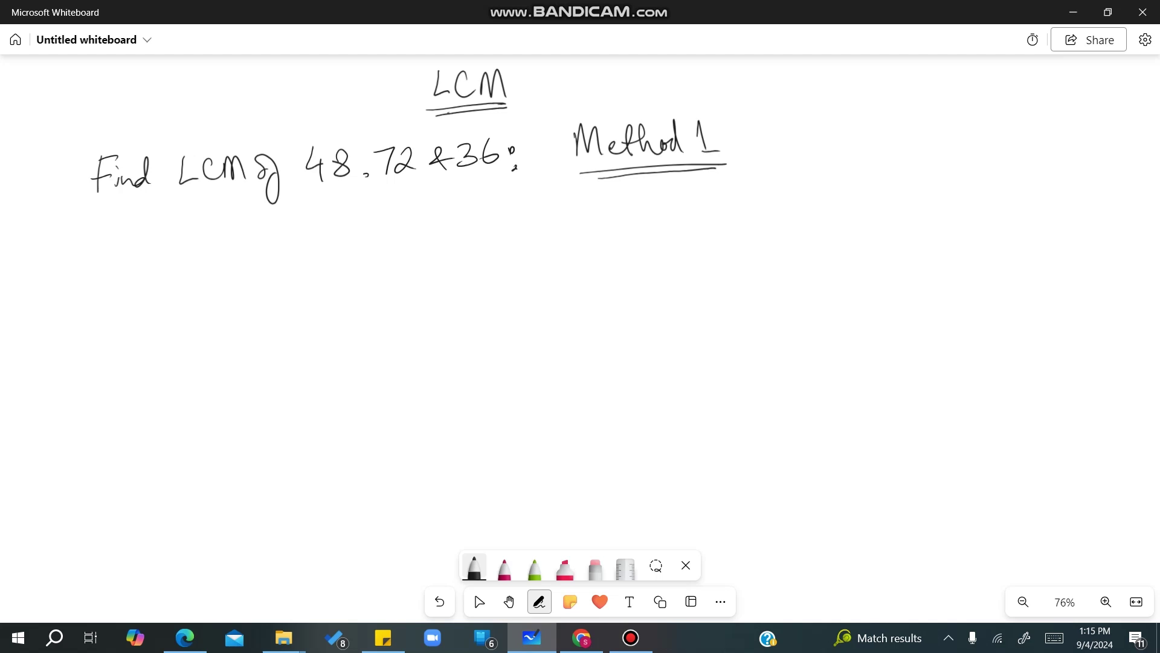
{"action": "left_click_drag", "start_coordinate": [213, 230], "coordinate": [234, 534]}
{"action": "left_click_drag", "start_coordinate": [183, 256], "coordinate": [385, 256]}
{"action": "left_click_drag", "start_coordinate": [233, 224], "coordinate": [237, 249]}
{"action": "mouse_move", "coordinate": [259, 226]}
{"action": "left_mouse_down"}
{"action": "mouse_move", "coordinate": [272, 250]}
{"action": "mouse_move", "coordinate": [361, 243]}
{"action": "left_mouse_up"}
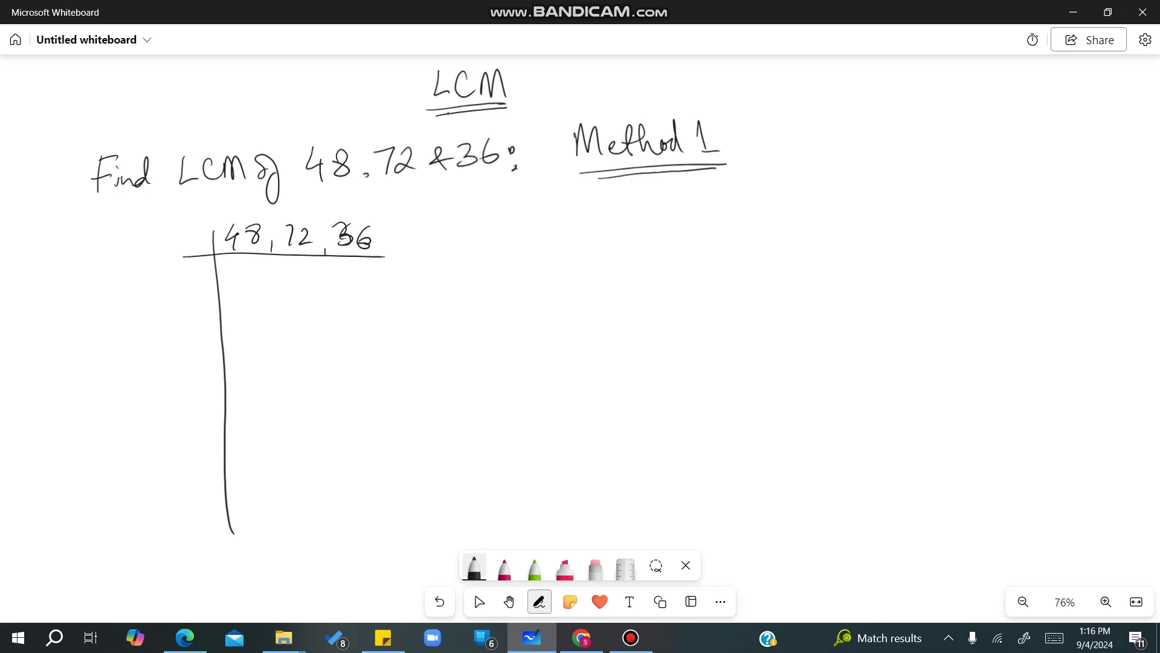
- Divide by 2 twice, writing rows 24, 36, 18 and 12, 18, 9
{"action": "left_click_drag", "start_coordinate": [180, 230], "coordinate": [232, 284]}
{"action": "left_click_drag", "start_coordinate": [260, 269], "coordinate": [263, 296]}
{"action": "mouse_move", "coordinate": [276, 285]}
{"action": "left_mouse_down"}
{"action": "mouse_move", "coordinate": [275, 299]}
{"action": "mouse_move", "coordinate": [310, 282]}
{"action": "left_mouse_up"}
{"action": "mouse_move", "coordinate": [336, 288]}
{"action": "left_mouse_down"}
{"action": "mouse_move", "coordinate": [334, 300]}
{"action": "mouse_move", "coordinate": [373, 269]}
{"action": "left_mouse_up"}
{"action": "left_click_drag", "start_coordinate": [185, 307], "coordinate": [421, 299]}
{"action": "mouse_move", "coordinate": [180, 277]}
{"action": "left_mouse_down"}
{"action": "mouse_move", "coordinate": [179, 296]}
{"action": "mouse_move", "coordinate": [209, 293]}
{"action": "mouse_move", "coordinate": [246, 342]}
{"action": "left_mouse_up"}
{"action": "mouse_move", "coordinate": [256, 323]}
{"action": "left_mouse_down"}
{"action": "mouse_move", "coordinate": [261, 338]}
{"action": "mouse_move", "coordinate": [277, 336]}
{"action": "left_mouse_up"}
{"action": "mouse_move", "coordinate": [290, 335]}
{"action": "left_mouse_down"}
{"action": "mouse_move", "coordinate": [288, 349]}
{"action": "mouse_move", "coordinate": [324, 320]}
{"action": "mouse_move", "coordinate": [343, 345]}
{"action": "mouse_move", "coordinate": [375, 344]}
{"action": "left_mouse_up"}
- Divide 12, 18, 9 by 3 to get the row 4, 6, 3 and underline it
{"action": "left_click_drag", "start_coordinate": [181, 363], "coordinate": [435, 354]}
{"action": "mouse_move", "coordinate": [188, 325]}
{"action": "left_mouse_down"}
{"action": "mouse_move", "coordinate": [187, 348]}
{"action": "mouse_move", "coordinate": [262, 378]}
{"action": "left_mouse_up"}
{"action": "mouse_move", "coordinate": [259, 371]}
{"action": "left_mouse_down"}
{"action": "mouse_move", "coordinate": [260, 388]}
{"action": "mouse_move", "coordinate": [284, 392]}
{"action": "left_mouse_up"}
{"action": "mouse_move", "coordinate": [319, 368]}
{"action": "left_mouse_down"}
{"action": "mouse_move", "coordinate": [311, 382]}
{"action": "mouse_move", "coordinate": [344, 392]}
{"action": "left_mouse_up"}
{"action": "left_click_drag", "start_coordinate": [364, 371], "coordinate": [367, 387]}
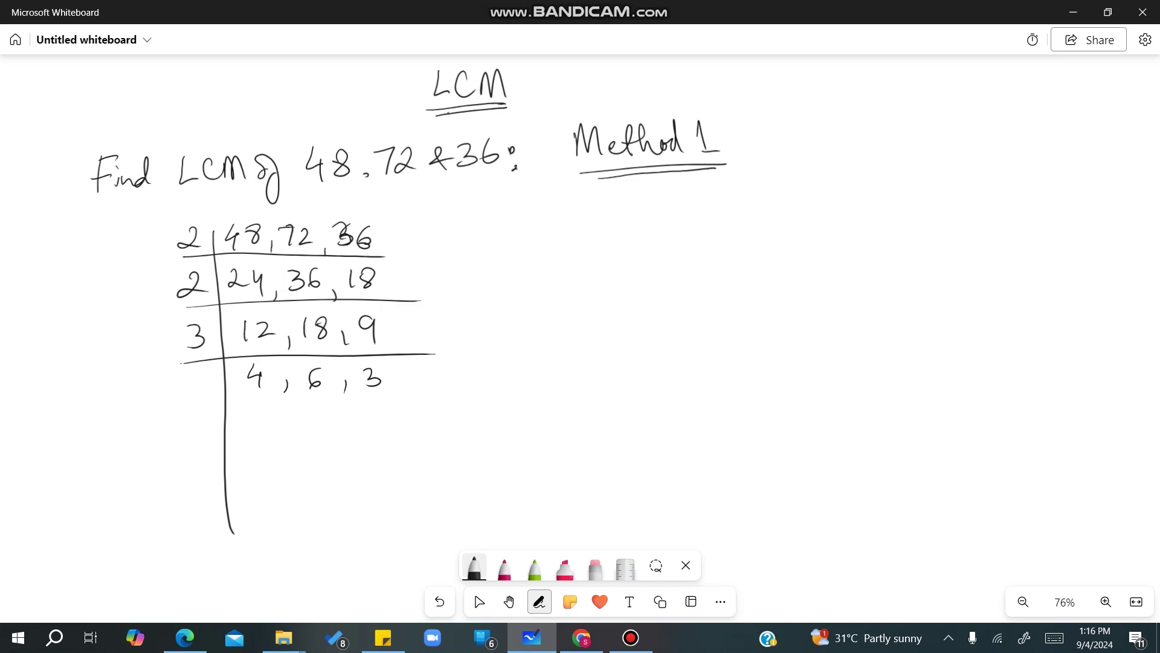
{"action": "left_click_drag", "start_coordinate": [192, 407], "coordinate": [416, 392]}
- Divide by 2 to get 2, 3, 3, then by 3 for the final row 2, 1, 1
{"action": "mouse_move", "coordinate": [182, 382]}
{"action": "left_mouse_down"}
{"action": "mouse_move", "coordinate": [180, 401]}
{"action": "mouse_move", "coordinate": [212, 403]}
{"action": "mouse_move", "coordinate": [263, 441]}
{"action": "mouse_move", "coordinate": [303, 444]}
{"action": "left_mouse_up"}
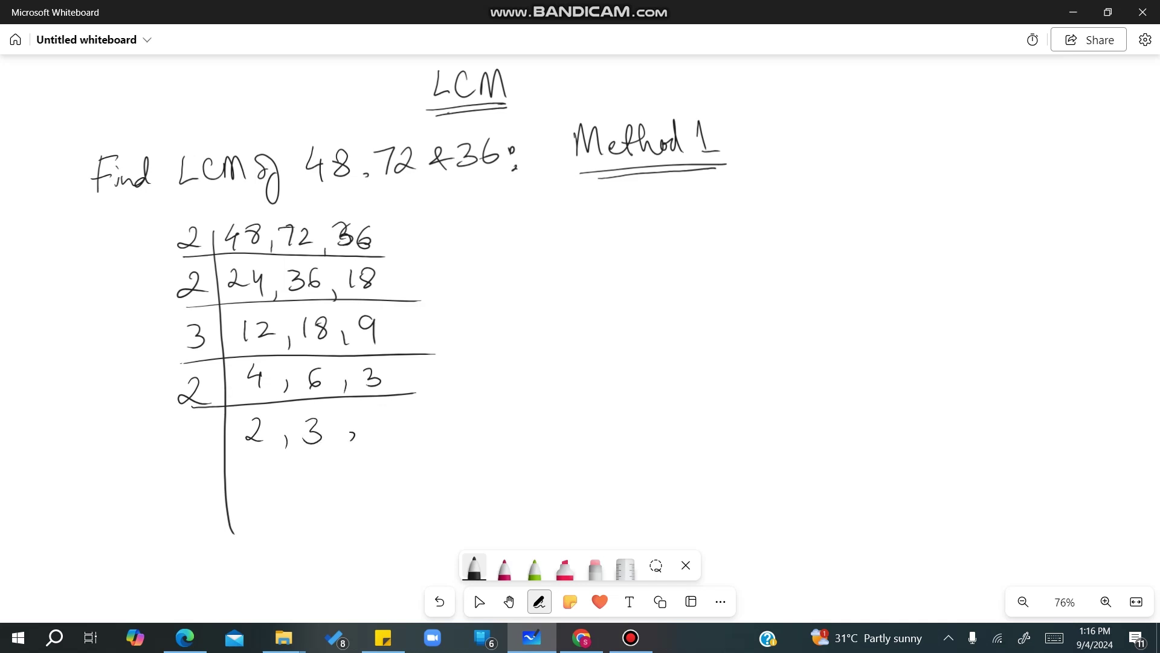
{"action": "left_click_drag", "start_coordinate": [371, 412], "coordinate": [372, 434]}
{"action": "left_click_drag", "start_coordinate": [174, 463], "coordinate": [388, 452]}
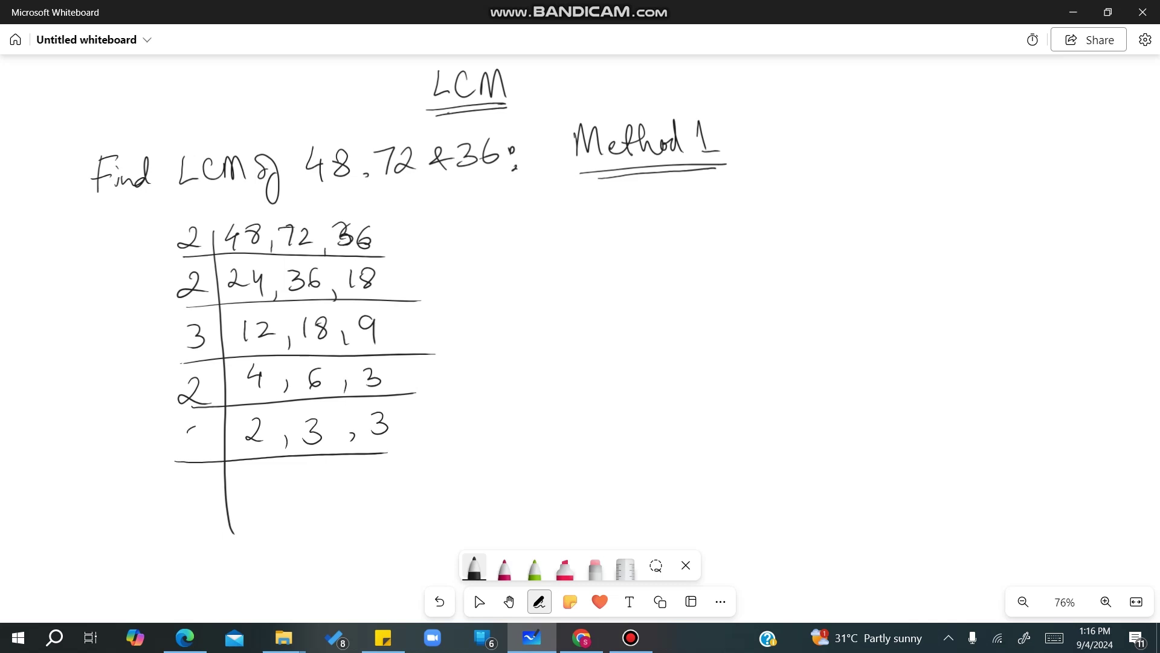
{"action": "left_click_drag", "start_coordinate": [194, 426], "coordinate": [185, 450]}
{"action": "mouse_move", "coordinate": [249, 473]}
{"action": "left_mouse_down"}
{"action": "mouse_move", "coordinate": [264, 492]}
{"action": "mouse_move", "coordinate": [332, 503]}
{"action": "mouse_move", "coordinate": [357, 491]}
{"action": "left_mouse_up"}
- Outline the divisors and the 2, 1, 1 row with a pink L, then write 'LCM =' in black
{"action": "left_click", "coordinate": [565, 566]}
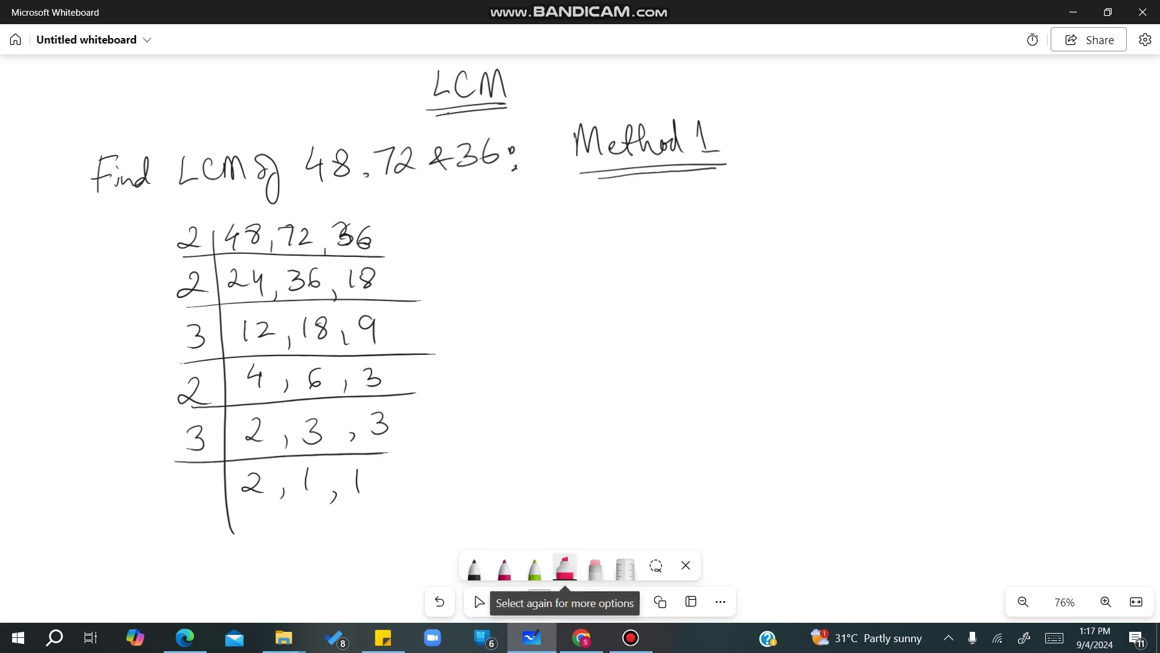
{"action": "mouse_move", "coordinate": [174, 201]}
{"action": "left_mouse_down"}
{"action": "mouse_move", "coordinate": [213, 284]}
{"action": "mouse_move", "coordinate": [226, 447]}
{"action": "mouse_move", "coordinate": [358, 453]}
{"action": "mouse_move", "coordinate": [311, 510]}
{"action": "mouse_move", "coordinate": [156, 430]}
{"action": "mouse_move", "coordinate": [162, 208]}
{"action": "left_mouse_up"}
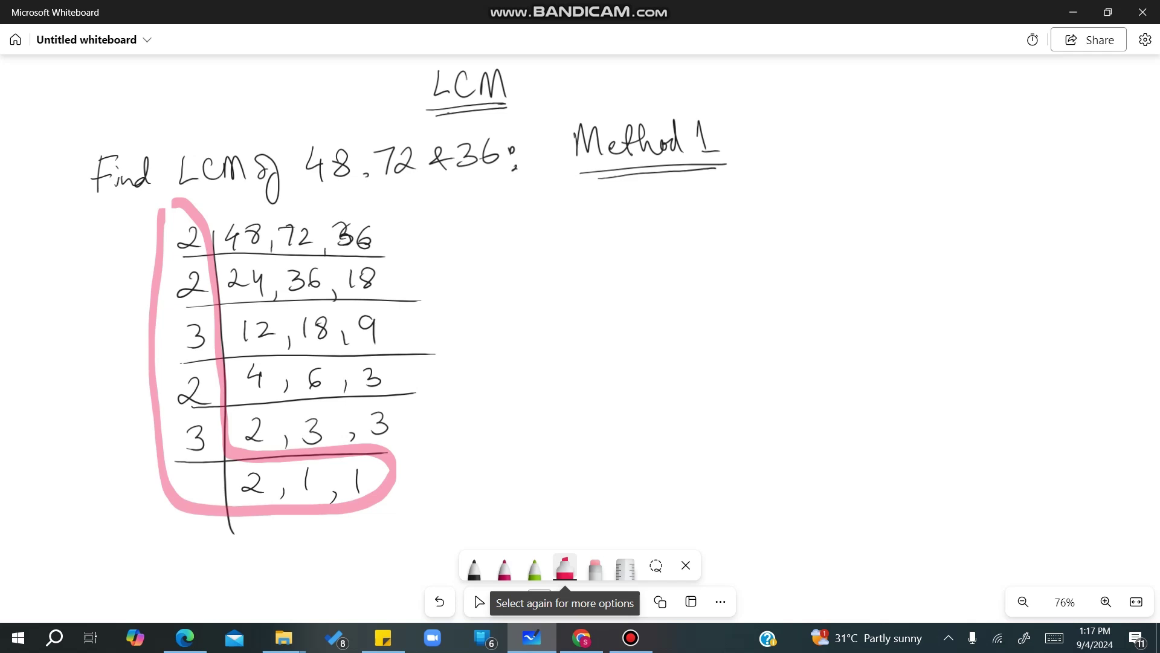
{"action": "left_click", "coordinate": [475, 566]}
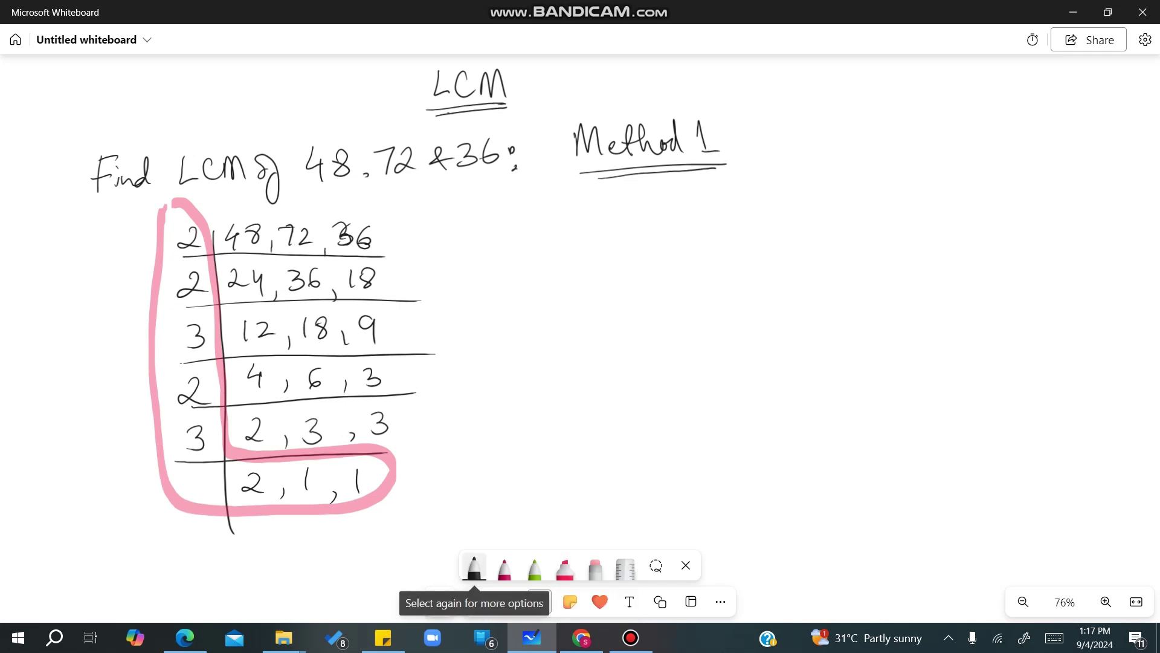
{"action": "mouse_move", "coordinate": [479, 248]}
{"action": "left_mouse_down"}
{"action": "mouse_move", "coordinate": [494, 279]}
{"action": "mouse_move", "coordinate": [579, 261]}
{"action": "left_mouse_up"}
{"action": "left_click_drag", "start_coordinate": [569, 270], "coordinate": [643, 267]}
- Write the product 2 × 2 × 3 × 2 × 3 × 2 × 1 × 1 and arc-group its factors
{"action": "mouse_move", "coordinate": [642, 250]}
{"action": "left_mouse_down"}
{"action": "mouse_move", "coordinate": [626, 271]}
{"action": "mouse_move", "coordinate": [693, 264]}
{"action": "left_mouse_up"}
{"action": "left_click_drag", "start_coordinate": [691, 244], "coordinate": [678, 269]}
{"action": "mouse_move", "coordinate": [706, 239]}
{"action": "left_mouse_down"}
{"action": "mouse_move", "coordinate": [719, 234]}
{"action": "mouse_move", "coordinate": [708, 261]}
{"action": "mouse_move", "coordinate": [748, 260]}
{"action": "left_mouse_up"}
{"action": "left_click_drag", "start_coordinate": [747, 242], "coordinate": [733, 261]}
{"action": "left_click_drag", "start_coordinate": [759, 237], "coordinate": [780, 258]}
{"action": "mouse_move", "coordinate": [788, 239]}
{"action": "left_mouse_down"}
{"action": "mouse_move", "coordinate": [806, 259]}
{"action": "mouse_move", "coordinate": [789, 260]}
{"action": "left_mouse_up"}
{"action": "mouse_move", "coordinate": [811, 229]}
{"action": "left_mouse_down"}
{"action": "mouse_move", "coordinate": [820, 242]}
{"action": "mouse_move", "coordinate": [810, 253]}
{"action": "left_mouse_up"}
{"action": "mouse_move", "coordinate": [837, 232]}
{"action": "left_mouse_down"}
{"action": "mouse_move", "coordinate": [858, 249]}
{"action": "mouse_move", "coordinate": [835, 253]}
{"action": "left_mouse_up"}
{"action": "mouse_move", "coordinate": [860, 231]}
{"action": "left_mouse_down"}
{"action": "mouse_move", "coordinate": [874, 248]}
{"action": "mouse_move", "coordinate": [906, 248]}
{"action": "mouse_move", "coordinate": [888, 247]}
{"action": "left_mouse_up"}
{"action": "mouse_move", "coordinate": [922, 226]}
{"action": "left_mouse_down"}
{"action": "mouse_move", "coordinate": [920, 249]}
{"action": "mouse_move", "coordinate": [957, 238]}
{"action": "left_mouse_up"}
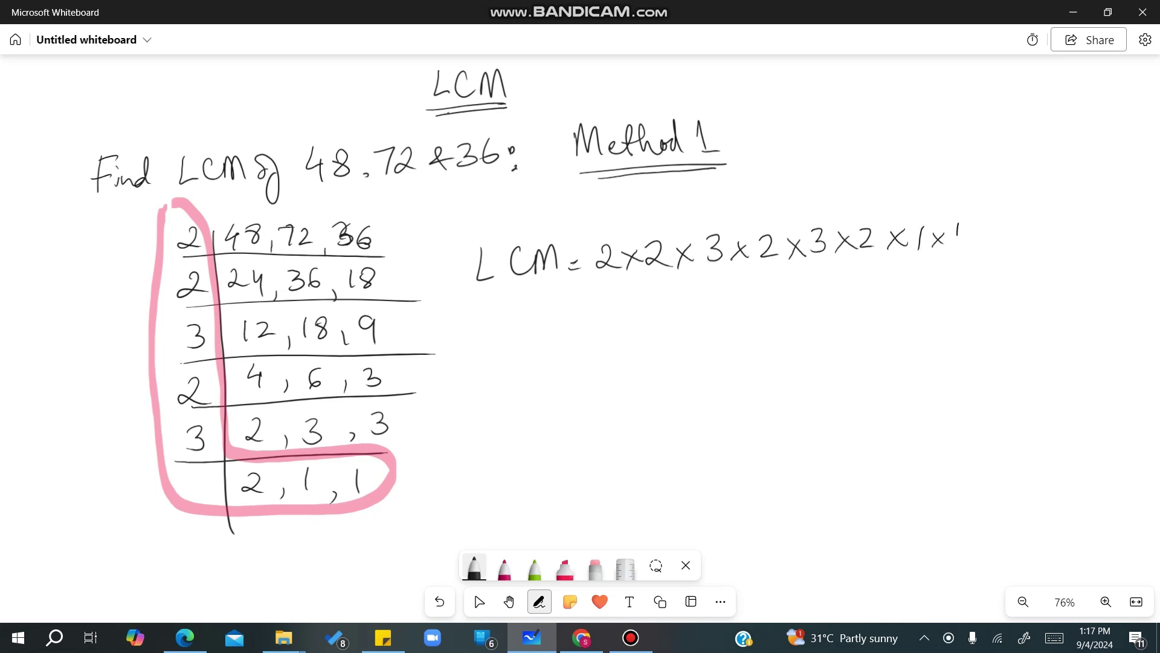
{"action": "mouse_move", "coordinate": [604, 232]}
{"action": "left_mouse_down"}
{"action": "mouse_move", "coordinate": [670, 214]}
{"action": "mouse_move", "coordinate": [777, 229]}
{"action": "left_mouse_up"}
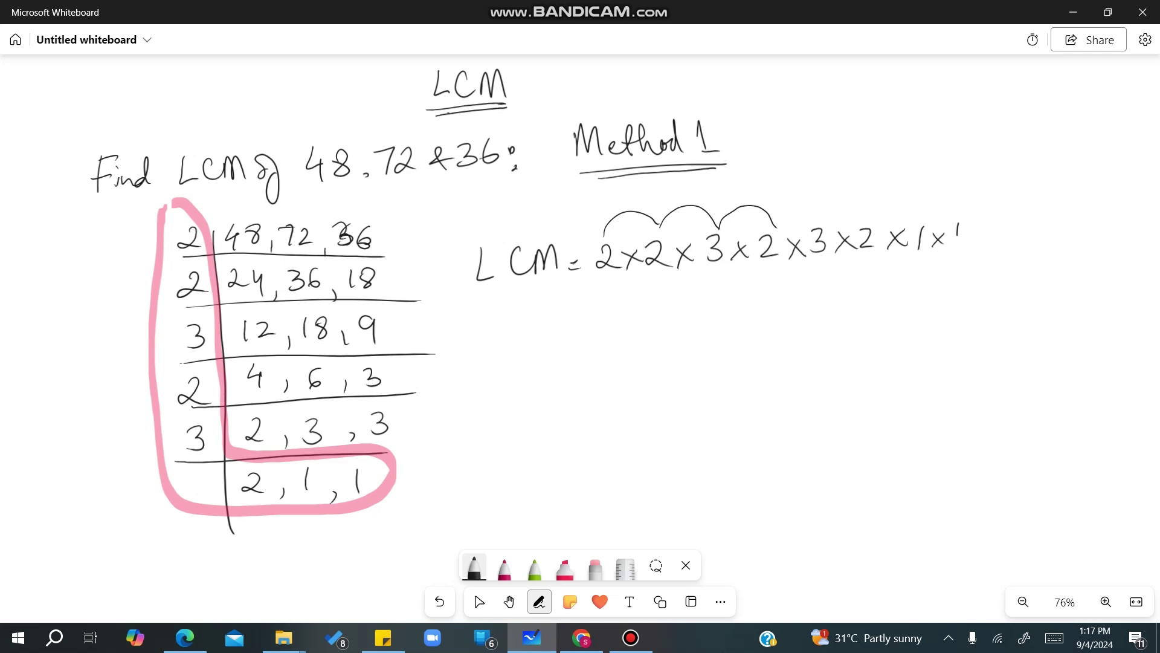
- Work out 48 × 3 = 144 as side working
{"action": "left_click_drag", "start_coordinate": [941, 322], "coordinate": [955, 350]}
{"action": "mouse_move", "coordinate": [982, 323]}
{"action": "left_mouse_down"}
{"action": "mouse_move", "coordinate": [965, 338]}
{"action": "mouse_move", "coordinate": [970, 322]}
{"action": "left_mouse_up"}
{"action": "left_click_drag", "start_coordinate": [922, 361], "coordinate": [941, 379]}
{"action": "left_click_drag", "start_coordinate": [939, 361], "coordinate": [925, 380]}
{"action": "mouse_move", "coordinate": [961, 366]}
{"action": "left_mouse_down"}
{"action": "mouse_move", "coordinate": [960, 384]}
{"action": "mouse_move", "coordinate": [987, 395]}
{"action": "mouse_move", "coordinate": [971, 430]}
{"action": "left_mouse_up"}
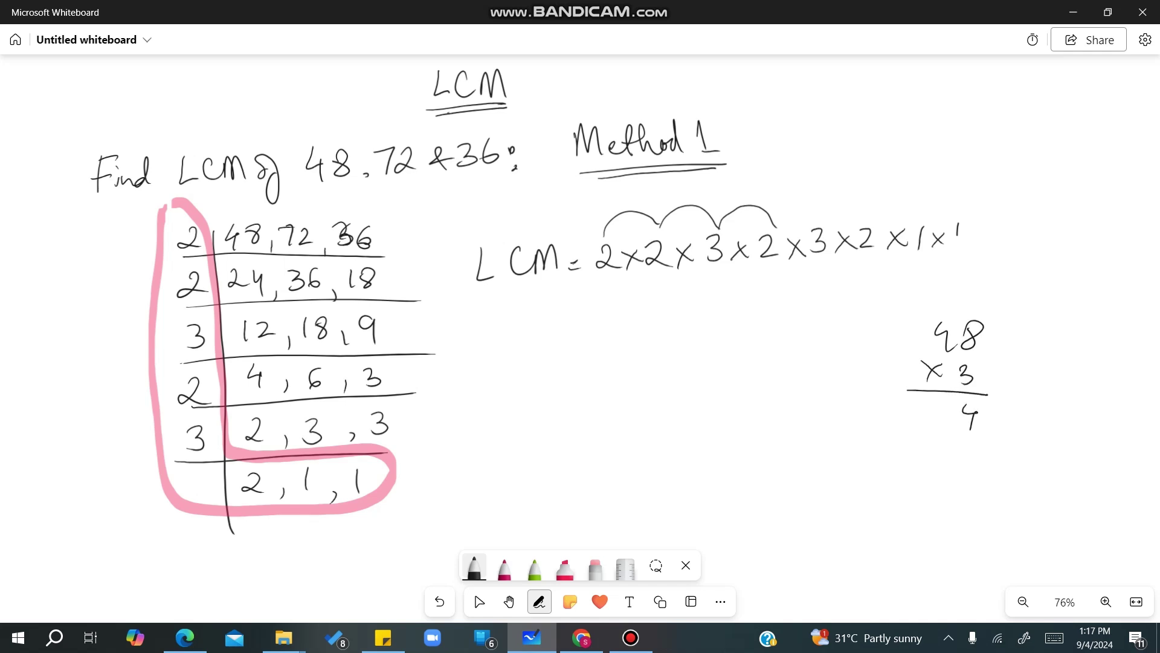
{"action": "left_click_drag", "start_coordinate": [923, 298], "coordinate": [942, 310]}
{"action": "mouse_move", "coordinate": [929, 400]}
{"action": "left_mouse_down"}
{"action": "mouse_move", "coordinate": [926, 421]}
{"action": "mouse_move", "coordinate": [955, 417]}
{"action": "left_mouse_up"}
{"action": "left_click_drag", "start_coordinate": [951, 411], "coordinate": [953, 426]}
{"action": "left_click_drag", "start_coordinate": [1000, 228], "coordinate": [1015, 228]}
- Finish the product with '= 144' and erase the side multiplication
{"action": "left_click_drag", "start_coordinate": [1001, 236], "coordinate": [1033, 242]}
{"action": "mouse_move", "coordinate": [1050, 216]}
{"action": "left_mouse_down"}
{"action": "mouse_move", "coordinate": [1044, 234]}
{"action": "mouse_move", "coordinate": [1060, 238]}
{"action": "left_mouse_up"}
{"action": "mouse_move", "coordinate": [1056, 223]}
{"action": "left_mouse_down"}
{"action": "mouse_move", "coordinate": [1055, 248]}
{"action": "mouse_move", "coordinate": [1064, 240]}
{"action": "left_mouse_up"}
{"action": "left_click_drag", "start_coordinate": [1064, 240], "coordinate": [1081, 236]}
{"action": "left_click_drag", "start_coordinate": [1076, 224], "coordinate": [1074, 252]}
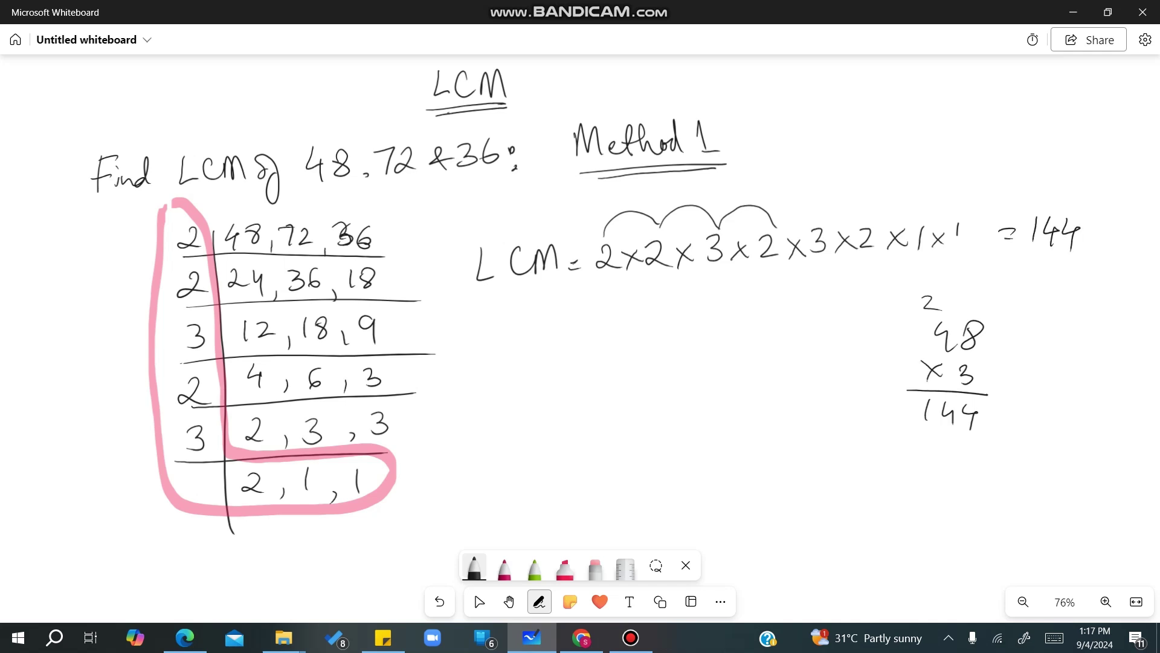
{"action": "mouse_move", "coordinate": [928, 299]}
{"action": "left_mouse_down"}
{"action": "mouse_move", "coordinate": [967, 335]}
{"action": "mouse_move", "coordinate": [927, 387]}
{"action": "mouse_move", "coordinate": [973, 414]}
{"action": "mouse_move", "coordinate": [971, 320]}
{"action": "left_mouse_up"}
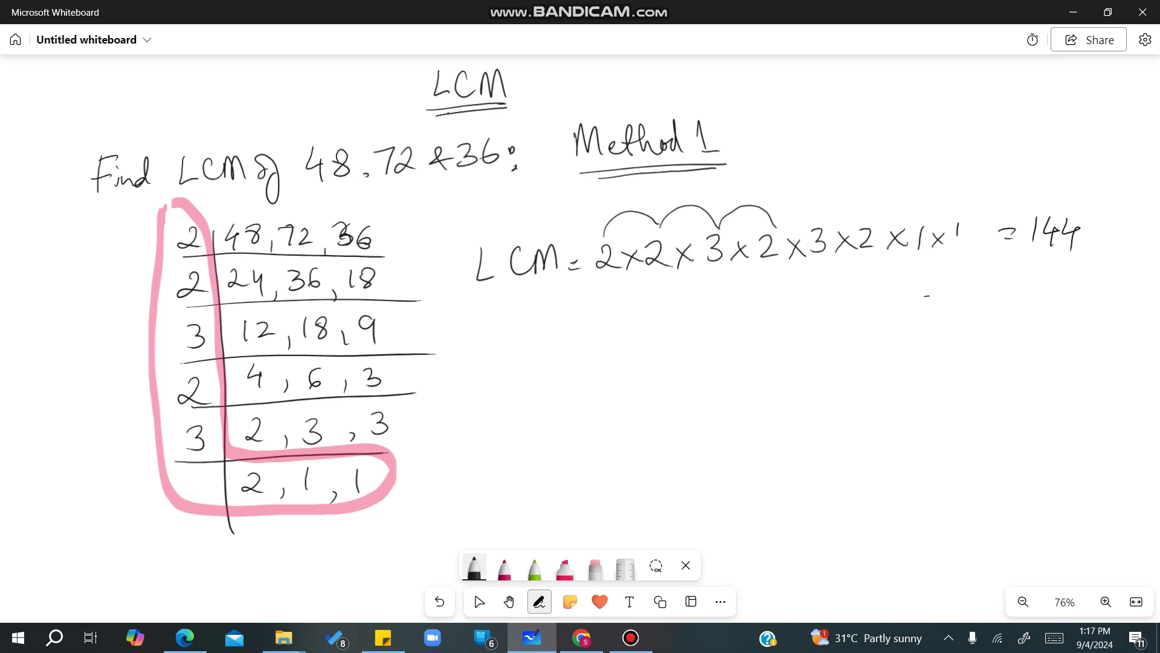
- Pan the board up to make room below the LCM
{"action": "left_click", "coordinate": [510, 601]}
{"action": "left_click_drag", "start_coordinate": [544, 423], "coordinate": [519, 357]}
{"action": "left_click_drag", "start_coordinate": [551, 462], "coordinate": [555, 457]}
- Start a second ladder for 48, 72, 36 and divide by 2 to get 24, 36, 18
{"action": "left_click", "coordinate": [539, 601]}
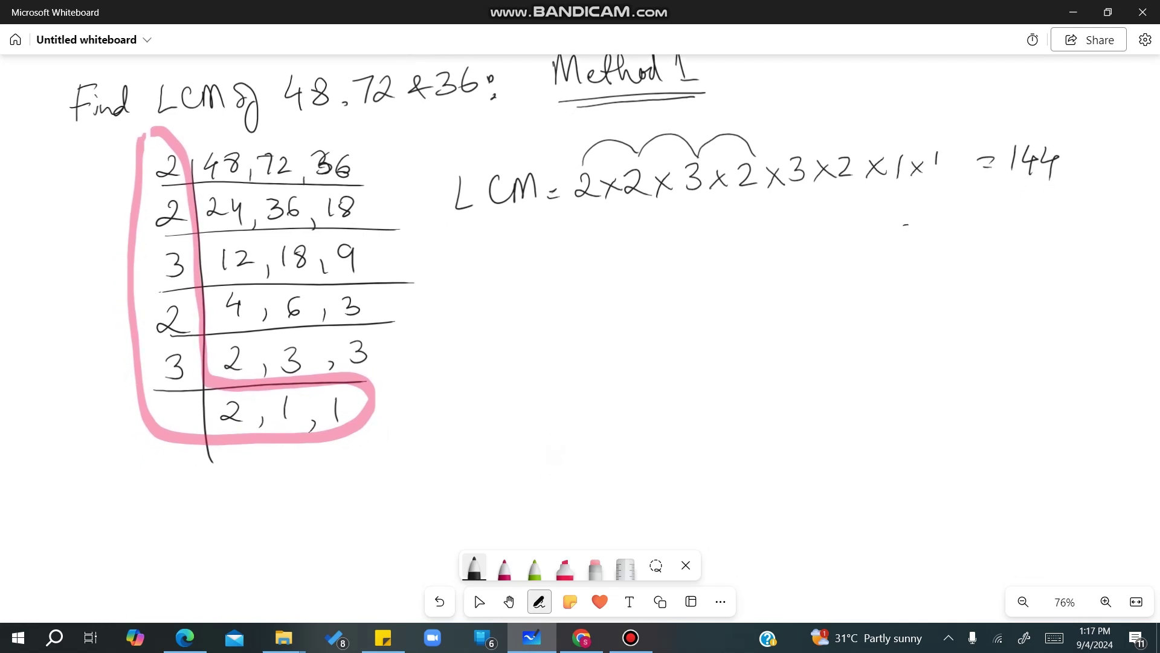
{"action": "left_click_drag", "start_coordinate": [561, 248], "coordinate": [601, 531]}
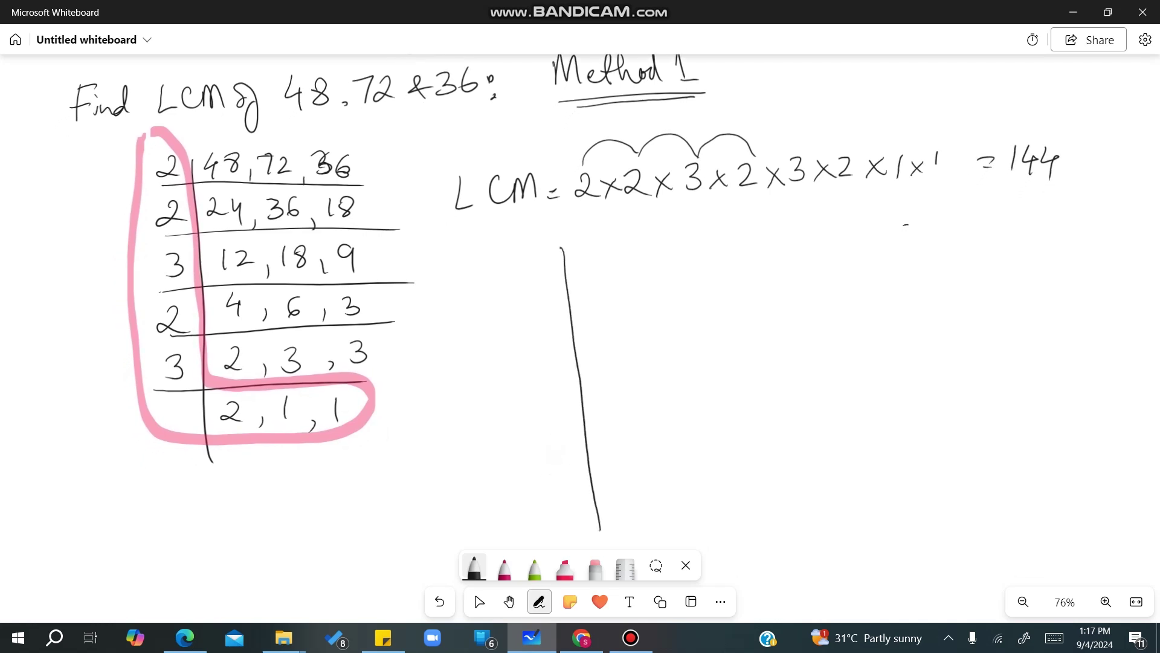
{"action": "left_click_drag", "start_coordinate": [535, 268], "coordinate": [700, 256]}
{"action": "left_click_drag", "start_coordinate": [588, 234], "coordinate": [684, 248]}
{"action": "mouse_move", "coordinate": [697, 249]}
{"action": "left_mouse_down"}
{"action": "mouse_move", "coordinate": [693, 258]}
{"action": "mouse_move", "coordinate": [711, 236]}
{"action": "mouse_move", "coordinate": [701, 245]}
{"action": "left_mouse_up"}
{"action": "left_click_drag", "start_coordinate": [733, 227], "coordinate": [729, 242]}
{"action": "mouse_move", "coordinate": [532, 244]}
{"action": "left_mouse_down"}
{"action": "mouse_move", "coordinate": [606, 288]}
{"action": "mouse_move", "coordinate": [630, 295]}
{"action": "mouse_move", "coordinate": [669, 273]}
{"action": "mouse_move", "coordinate": [643, 299]}
{"action": "mouse_move", "coordinate": [690, 284]}
{"action": "mouse_move", "coordinate": [700, 297]}
{"action": "left_mouse_up"}
{"action": "left_click_drag", "start_coordinate": [714, 264], "coordinate": [725, 283]}
{"action": "left_click_drag", "start_coordinate": [530, 311], "coordinate": [751, 291]}
- Continue the ladder: divide by 2 to 12, 18, 9, then by 3 to 4, 6, 3
{"action": "mouse_move", "coordinate": [542, 282]}
{"action": "left_mouse_down"}
{"action": "mouse_move", "coordinate": [610, 338]}
{"action": "mouse_move", "coordinate": [638, 334]}
{"action": "left_mouse_up"}
{"action": "mouse_move", "coordinate": [646, 331]}
{"action": "left_mouse_down"}
{"action": "mouse_move", "coordinate": [680, 312]}
{"action": "mouse_move", "coordinate": [702, 333]}
{"action": "mouse_move", "coordinate": [730, 331]}
{"action": "left_mouse_up"}
{"action": "left_click_drag", "start_coordinate": [533, 362], "coordinate": [769, 339]}
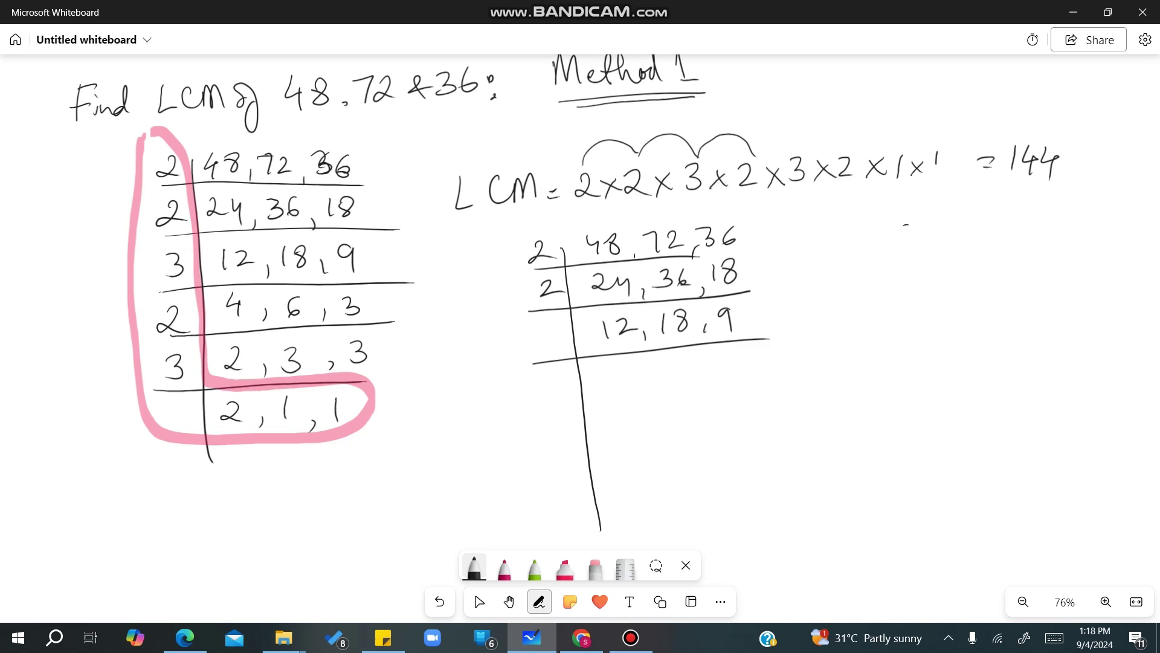
{"action": "left_click_drag", "start_coordinate": [540, 327], "coordinate": [547, 350]}
{"action": "mouse_move", "coordinate": [615, 362]}
{"action": "left_mouse_down"}
{"action": "mouse_move", "coordinate": [649, 387]}
{"action": "mouse_move", "coordinate": [668, 370]}
{"action": "mouse_move", "coordinate": [692, 383]}
{"action": "mouse_move", "coordinate": [706, 374]}
{"action": "left_mouse_up"}
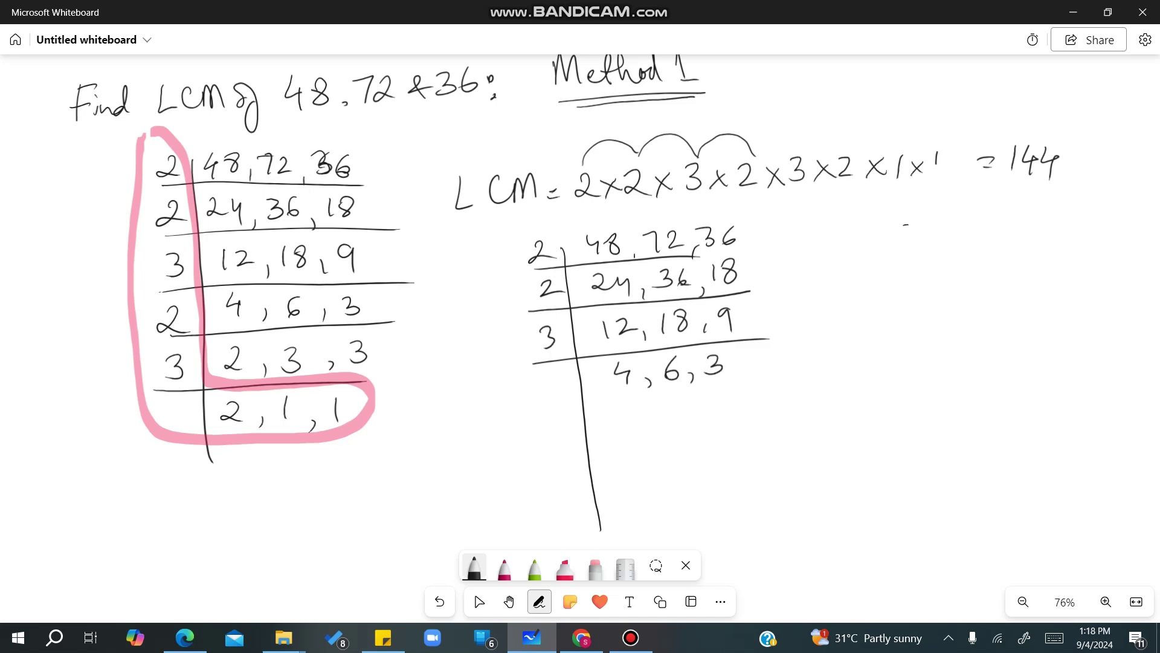
{"action": "left_click_drag", "start_coordinate": [547, 399], "coordinate": [744, 381]}
- Divide by 2 to get 2, 3, 3, then by 3 to get 2, 1, 1
{"action": "mouse_move", "coordinate": [547, 376]}
{"action": "left_mouse_down"}
{"action": "mouse_move", "coordinate": [547, 391]}
{"action": "mouse_move", "coordinate": [641, 422]}
{"action": "left_mouse_up"}
{"action": "mouse_move", "coordinate": [655, 423]}
{"action": "left_mouse_down"}
{"action": "mouse_move", "coordinate": [654, 435]}
{"action": "mouse_move", "coordinate": [681, 411]}
{"action": "mouse_move", "coordinate": [672, 421]}
{"action": "mouse_move", "coordinate": [699, 422]}
{"action": "left_mouse_up"}
{"action": "left_click", "coordinate": [699, 411]}
{"action": "left_click_drag", "start_coordinate": [713, 397], "coordinate": [712, 418]}
{"action": "left_click_drag", "start_coordinate": [534, 443], "coordinate": [758, 425]}
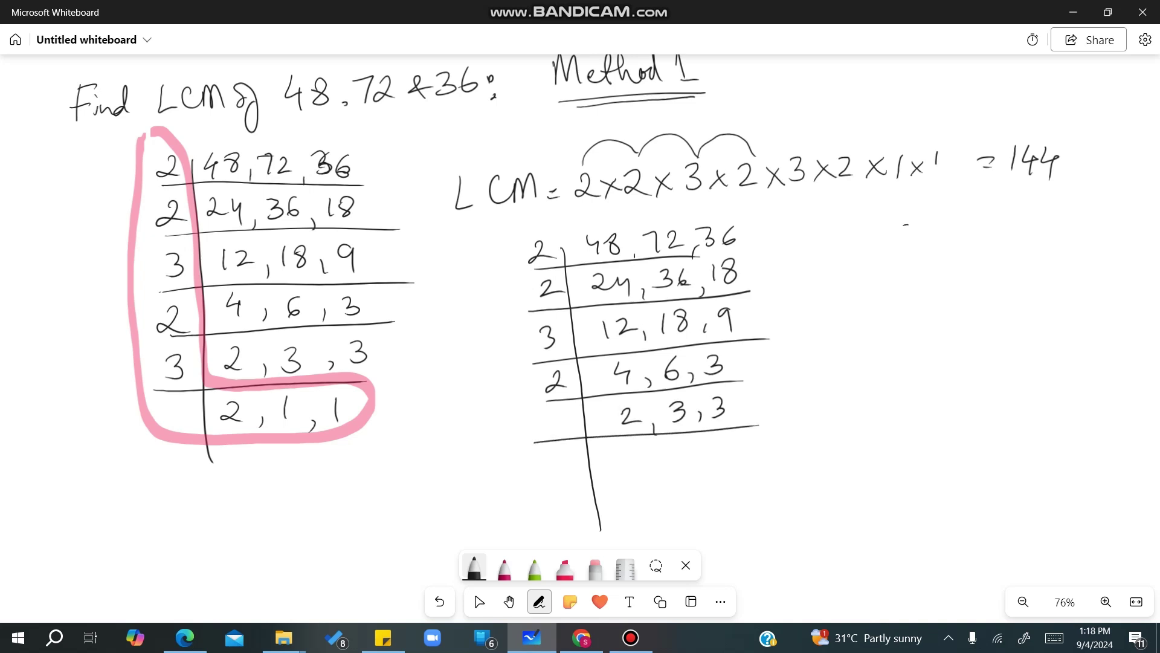
{"action": "mouse_move", "coordinate": [550, 413]}
{"action": "left_mouse_down"}
{"action": "mouse_move", "coordinate": [561, 423]}
{"action": "mouse_move", "coordinate": [552, 428]}
{"action": "left_mouse_up"}
{"action": "mouse_move", "coordinate": [624, 451]}
{"action": "left_mouse_down"}
{"action": "mouse_move", "coordinate": [628, 467]}
{"action": "mouse_move", "coordinate": [683, 455]}
{"action": "mouse_move", "coordinate": [689, 466]}
{"action": "left_mouse_up"}
{"action": "mouse_move", "coordinate": [704, 461]}
{"action": "left_mouse_down"}
{"action": "mouse_move", "coordinate": [699, 471]}
{"action": "mouse_move", "coordinate": [721, 460]}
{"action": "left_mouse_up"}
- Draw an arrow to the first ladder's 2, 1, 1 row and divide by 2 to reach 1, 1, 1
{"action": "mouse_move", "coordinate": [484, 423]}
{"action": "left_mouse_down"}
{"action": "mouse_move", "coordinate": [396, 420]}
{"action": "mouse_move", "coordinate": [431, 378]}
{"action": "left_mouse_up"}
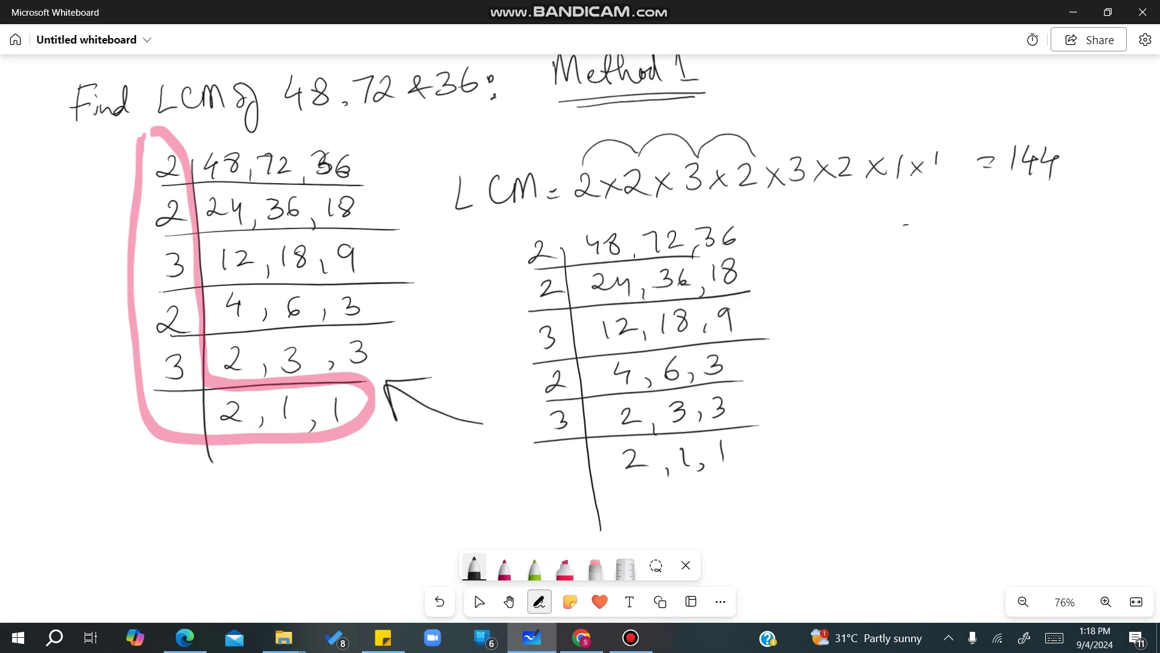
{"action": "left_click_drag", "start_coordinate": [546, 491], "coordinate": [759, 479]}
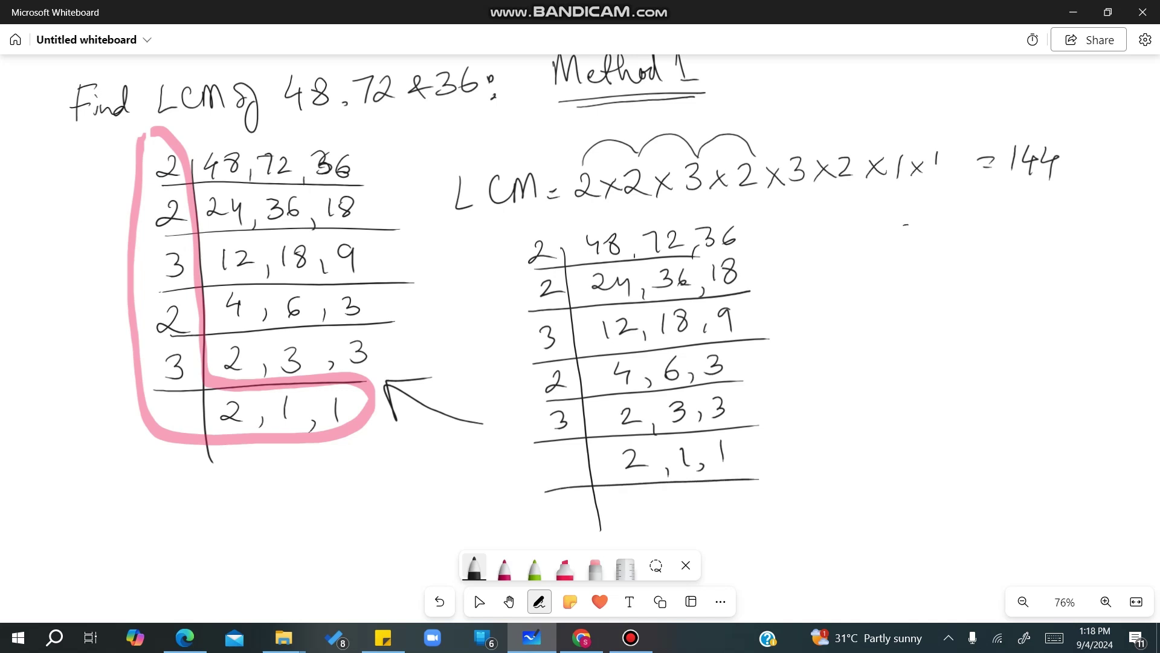
{"action": "mouse_move", "coordinate": [553, 458]}
{"action": "left_mouse_down"}
{"action": "mouse_move", "coordinate": [553, 479]}
{"action": "mouse_move", "coordinate": [580, 477]}
{"action": "mouse_move", "coordinate": [637, 521]}
{"action": "left_mouse_up"}
{"action": "mouse_move", "coordinate": [658, 515]}
{"action": "left_mouse_down"}
{"action": "mouse_move", "coordinate": [703, 527]}
{"action": "mouse_move", "coordinate": [730, 518]}
{"action": "left_mouse_up"}
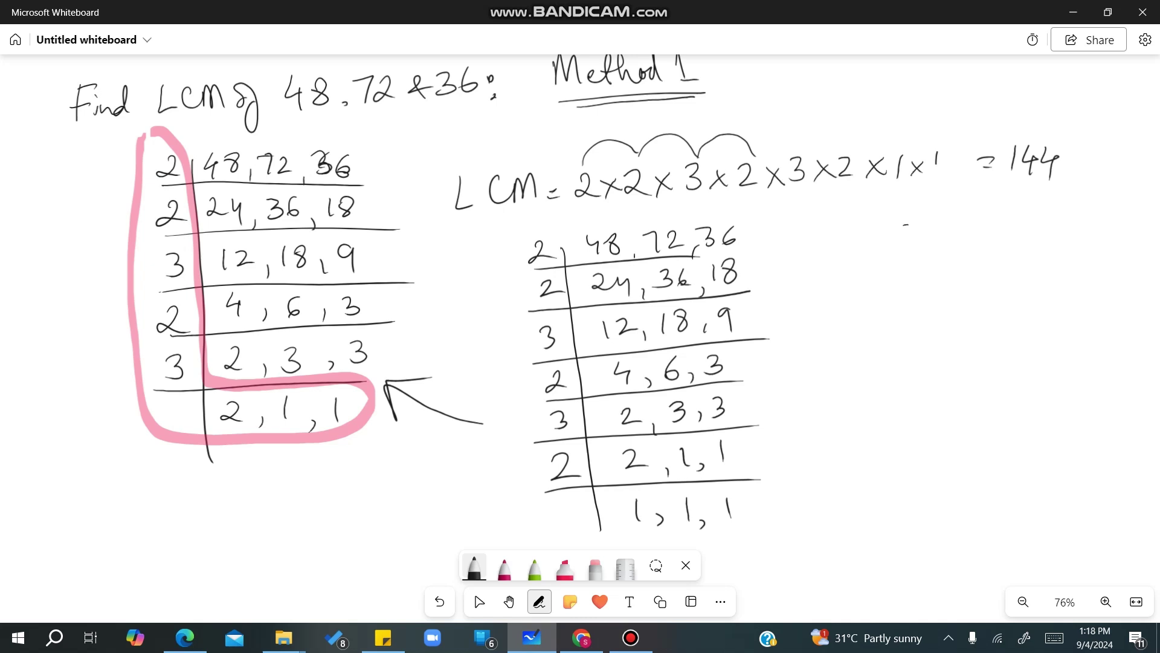
- Circle the second ladder's divisors in pink and draw a red arrow up to the LCM line
{"action": "left_click", "coordinate": [565, 568]}
{"action": "mouse_move", "coordinate": [583, 495]}
{"action": "left_mouse_down"}
{"action": "mouse_move", "coordinate": [562, 302]}
{"action": "mouse_move", "coordinate": [493, 353]}
{"action": "mouse_move", "coordinate": [591, 507]}
{"action": "left_mouse_up"}
{"action": "left_click", "coordinate": [504, 568]}
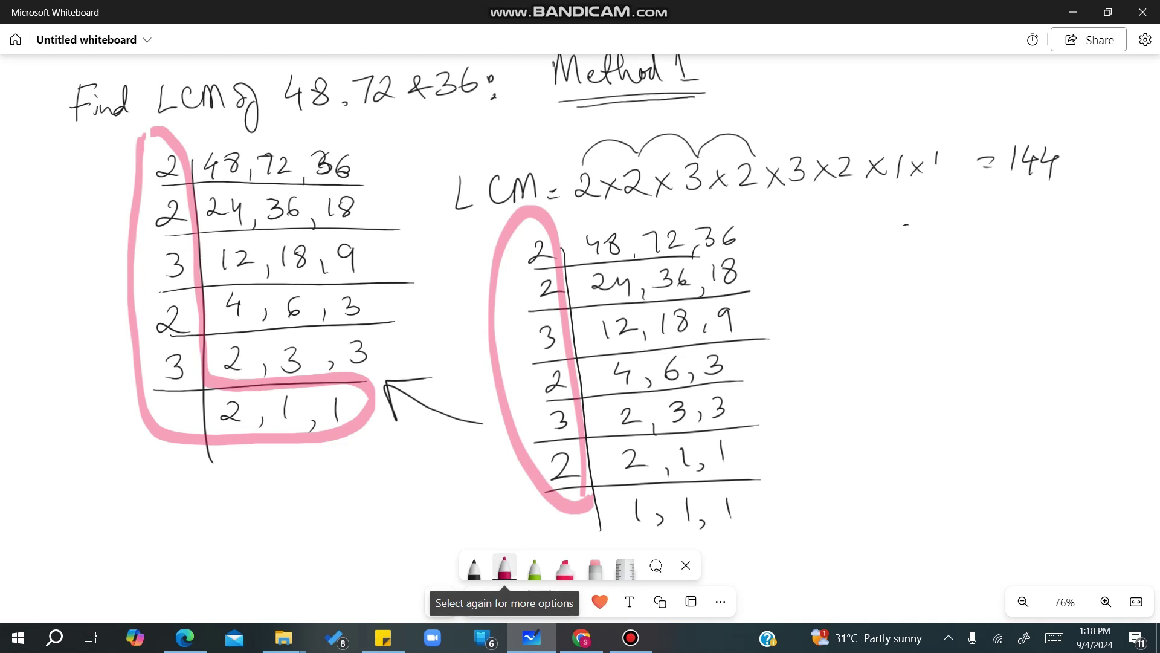
{"action": "mouse_move", "coordinate": [791, 311]}
{"action": "left_mouse_down"}
{"action": "mouse_move", "coordinate": [827, 217]}
{"action": "mouse_move", "coordinate": [851, 223]}
{"action": "left_mouse_up"}
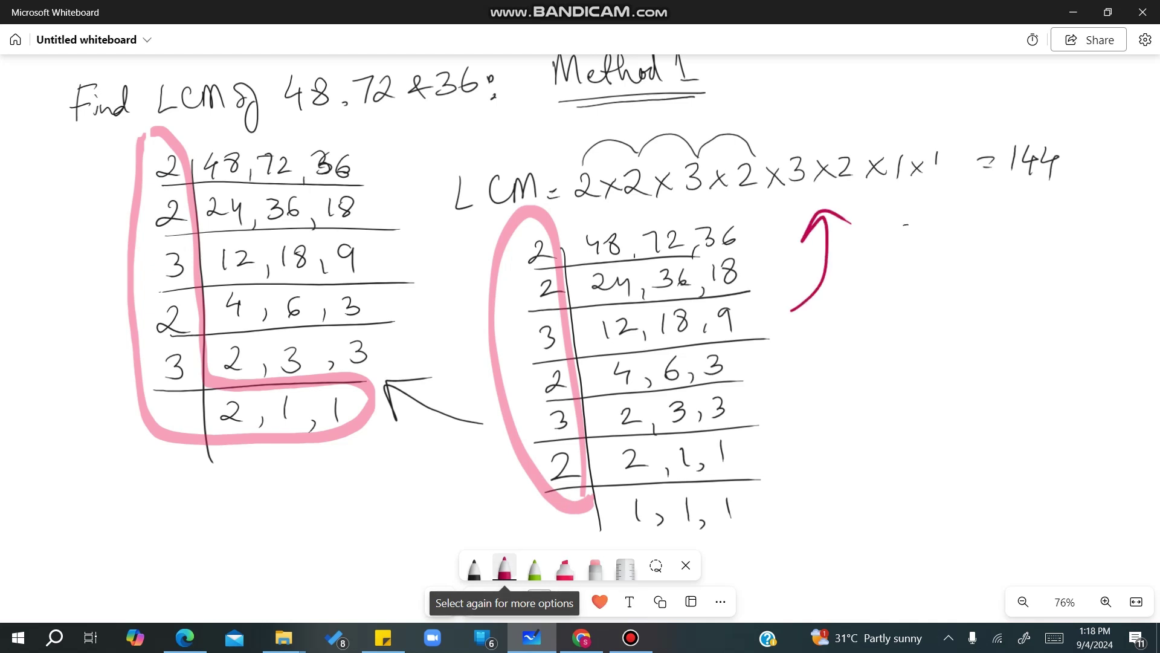